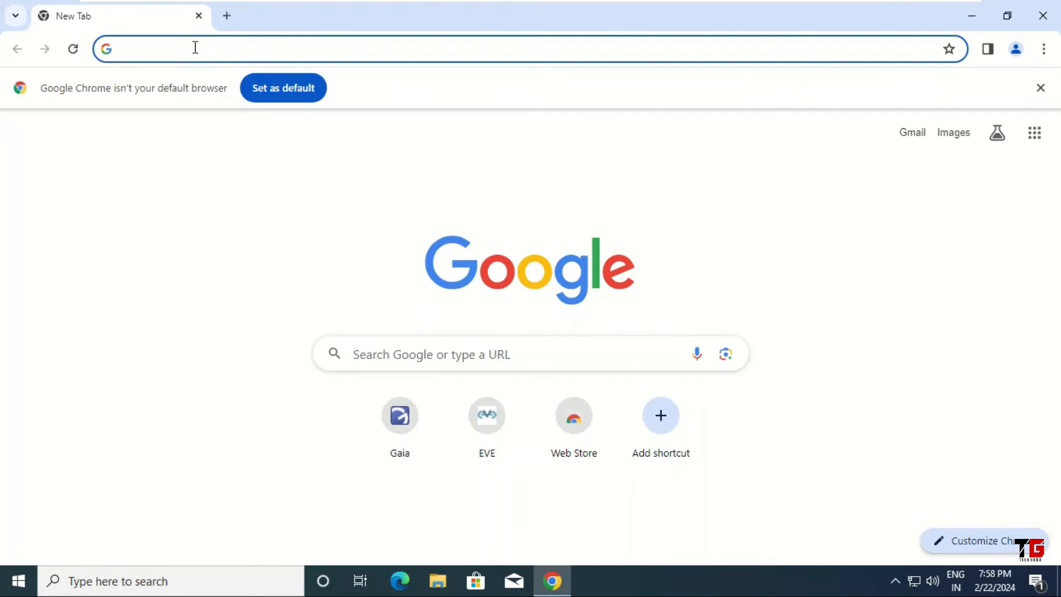
Open the EVE-NG login page at 192.168.146.128
{"action": "type", "text": "192.16"}
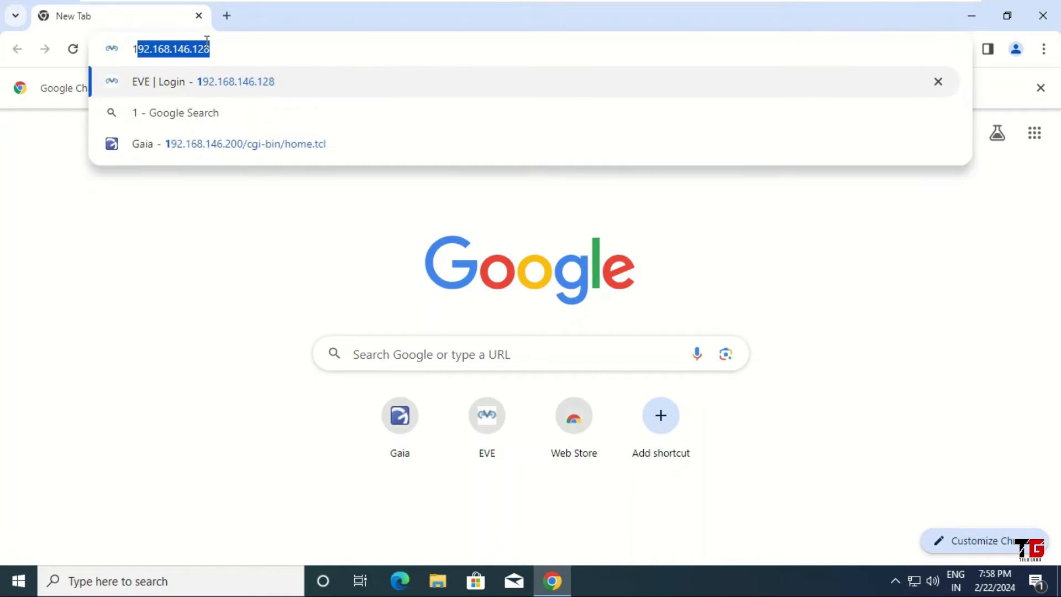
{"action": "type", "text": "8"}
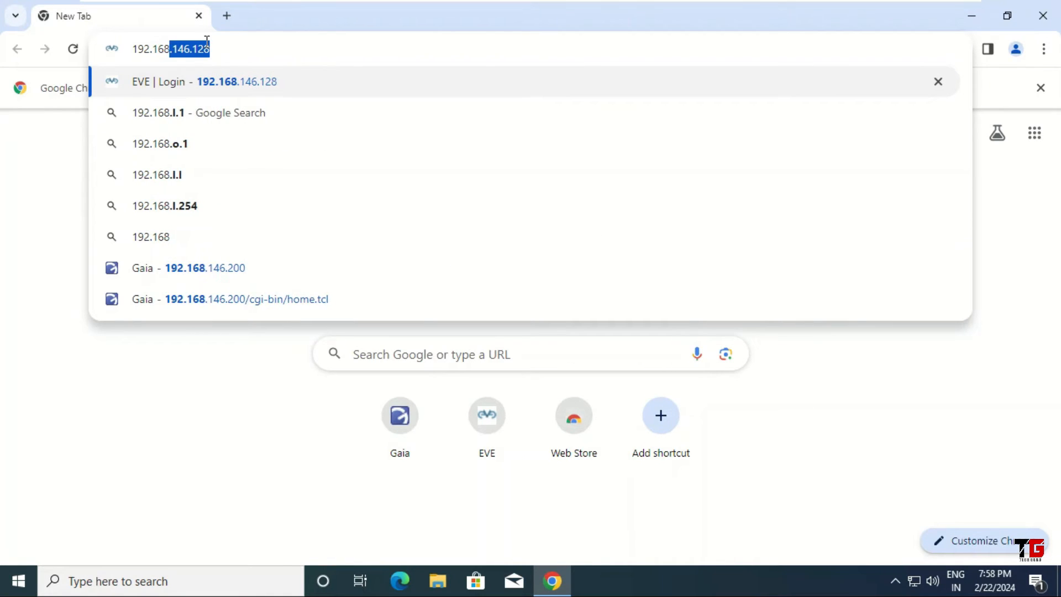
{"action": "type", "text": ".146.128"}
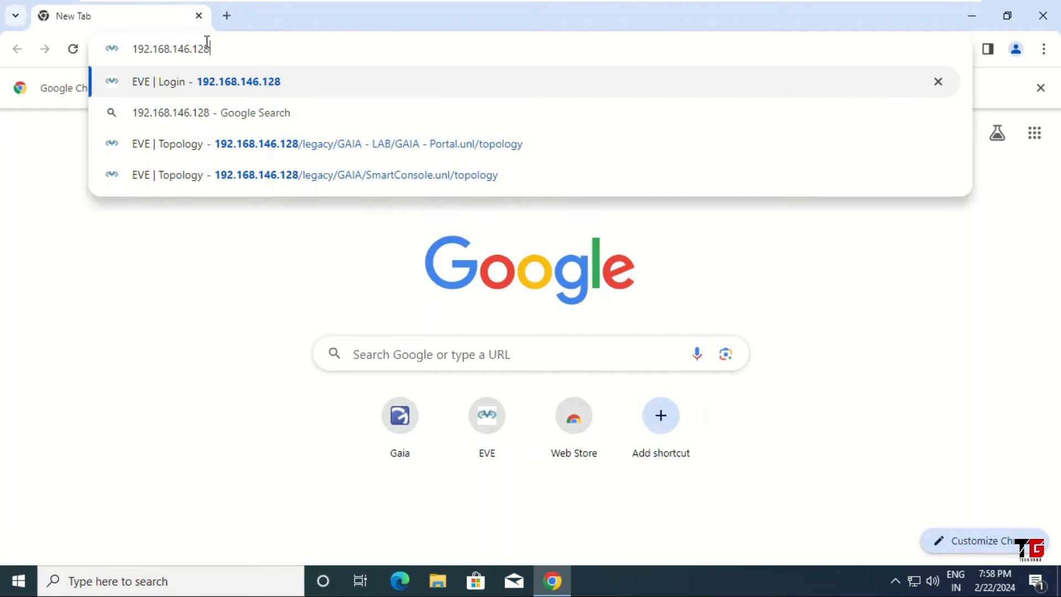
{"action": "key", "text": "Return"}
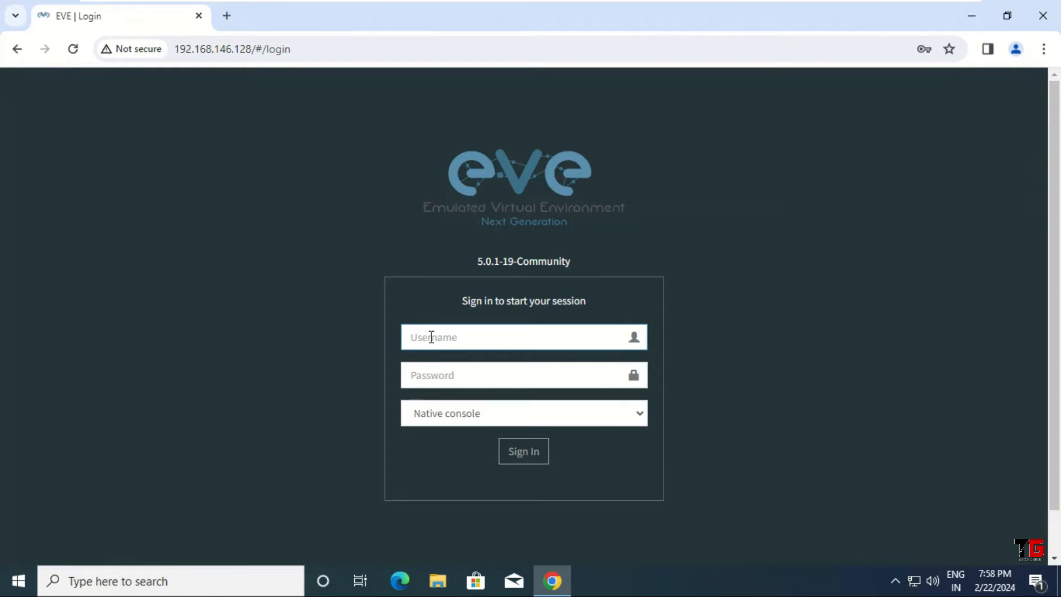
Sign in to EVE-NG with the username admin and the account password
{"action": "type", "text": "admin"}
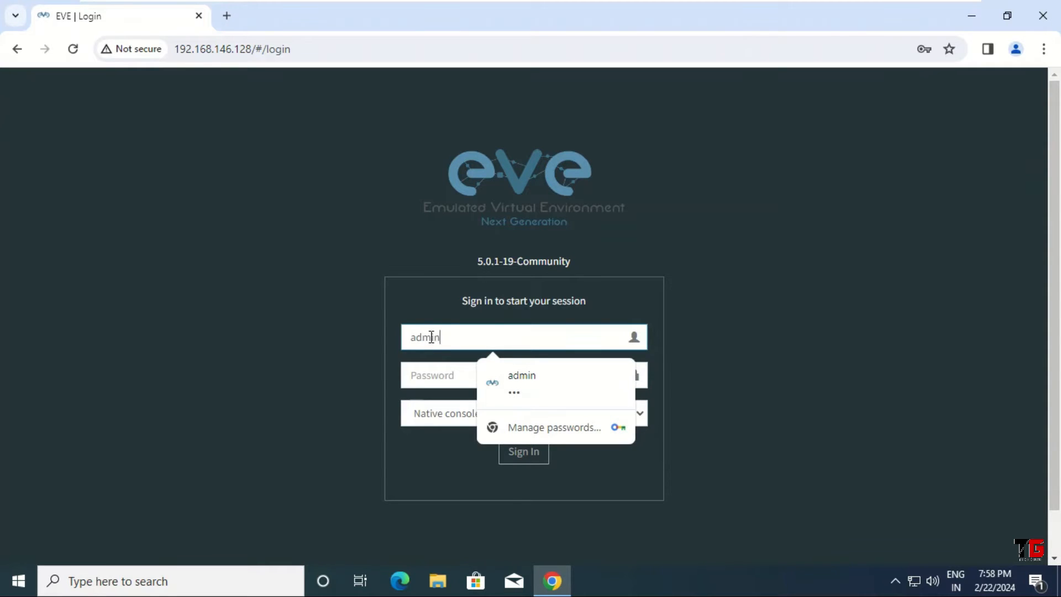
{"action": "key", "text": "Tab"}
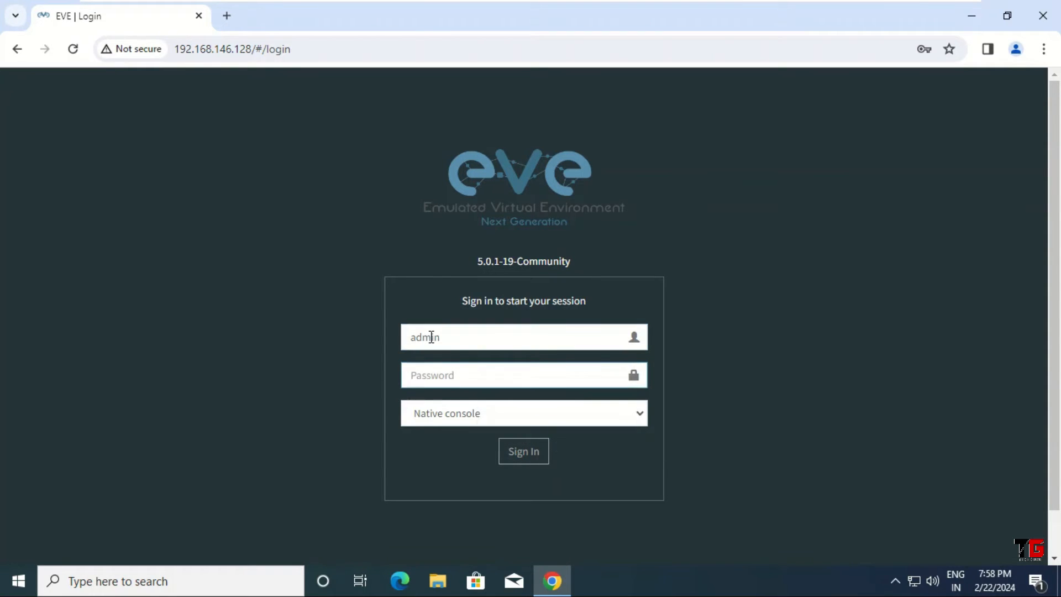
{"action": "type", "text": "eve"}
{"action": "left_click", "coordinate": [529, 457]}
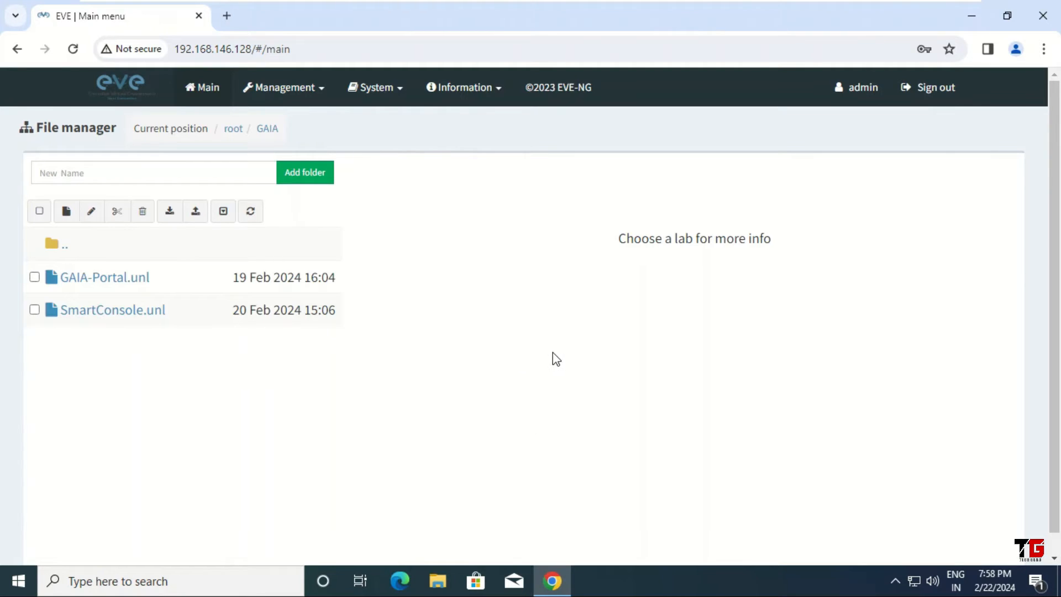
Create a new lab named Standalone in the GAIA folder
{"action": "left_click", "coordinate": [67, 212]}
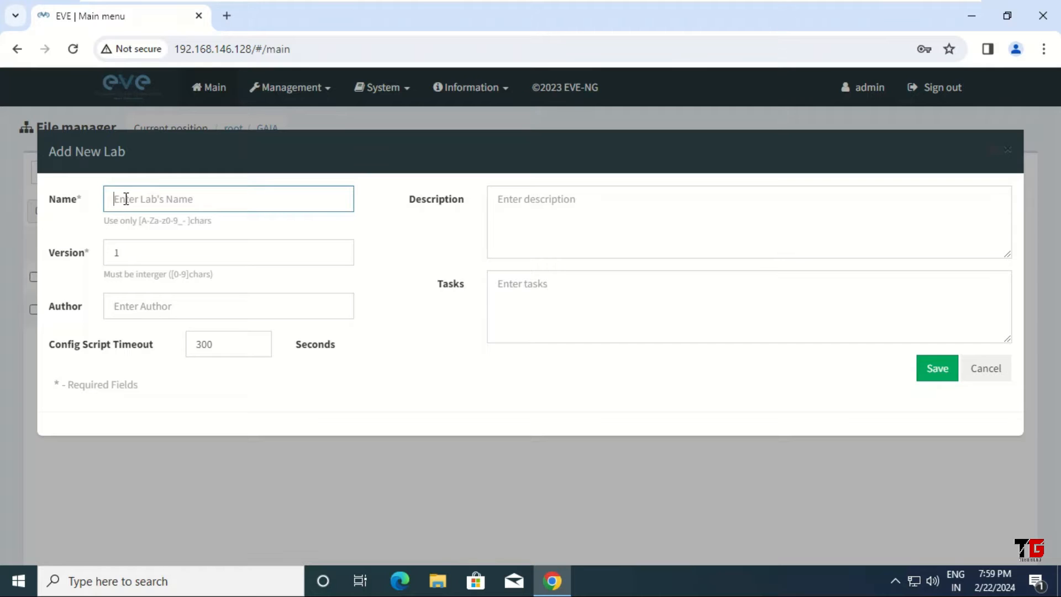
{"action": "type", "text": "Standalone"}
{"action": "left_click", "coordinate": [938, 368]}
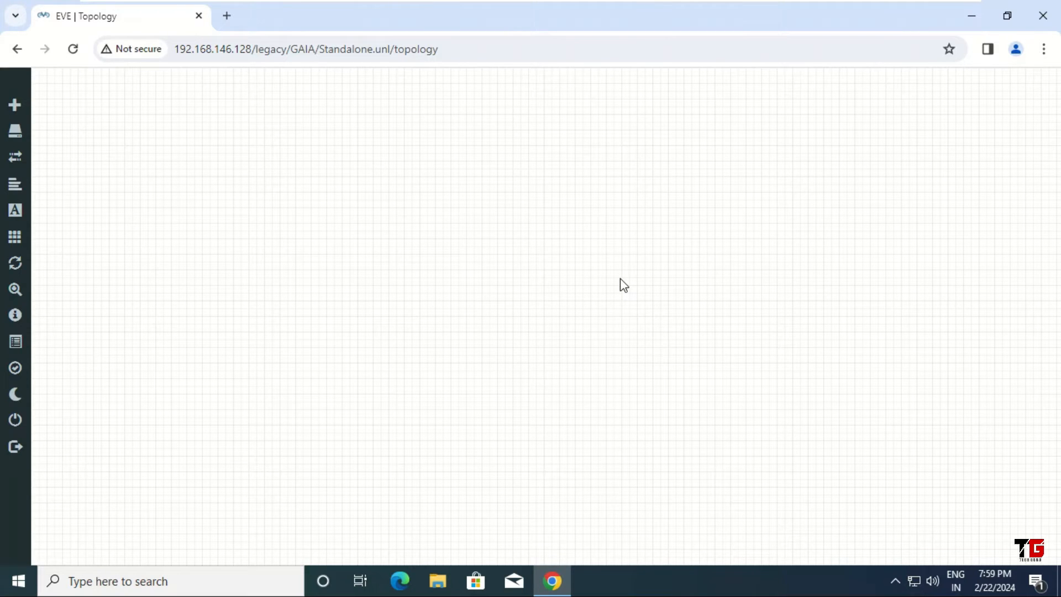
Begin a new node from the CheckPoint Security Gateway VE template with the image cpsg-R80-10
{"action": "right_click", "coordinate": [409, 151]}
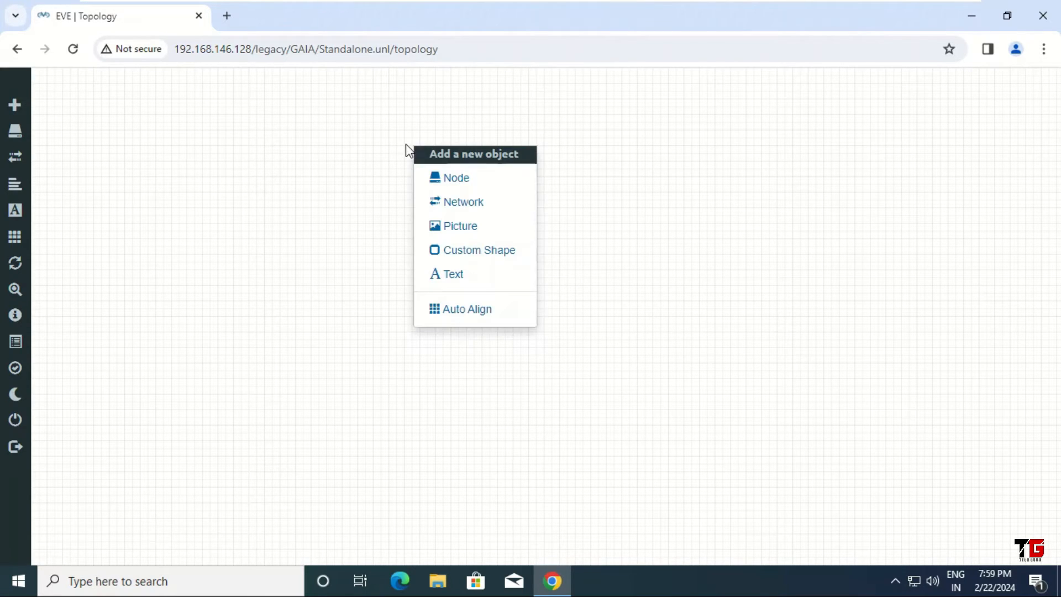
{"action": "left_click", "coordinate": [489, 179]}
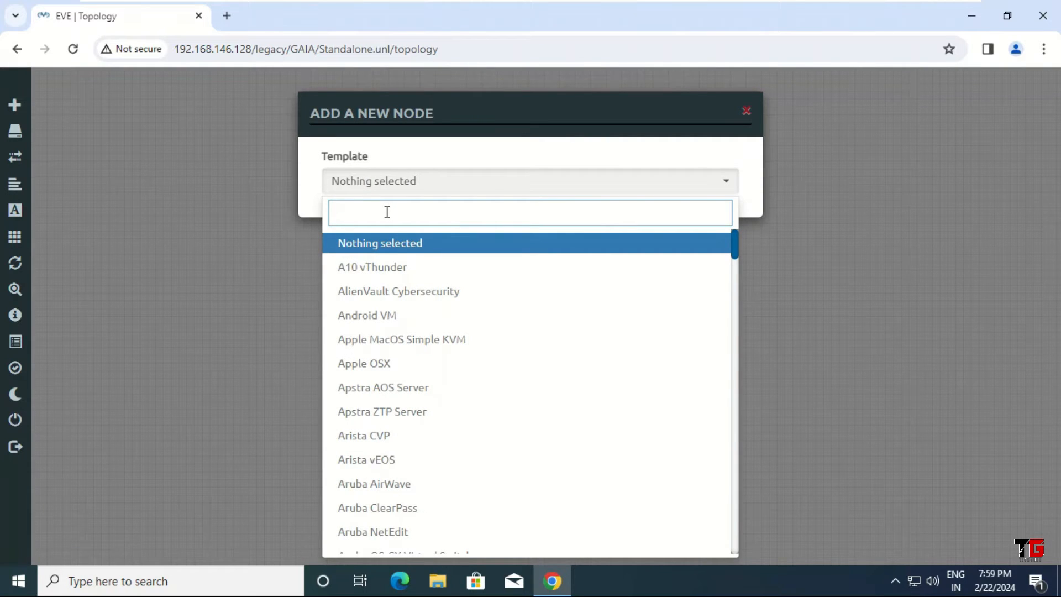
{"action": "type", "text": "check"}
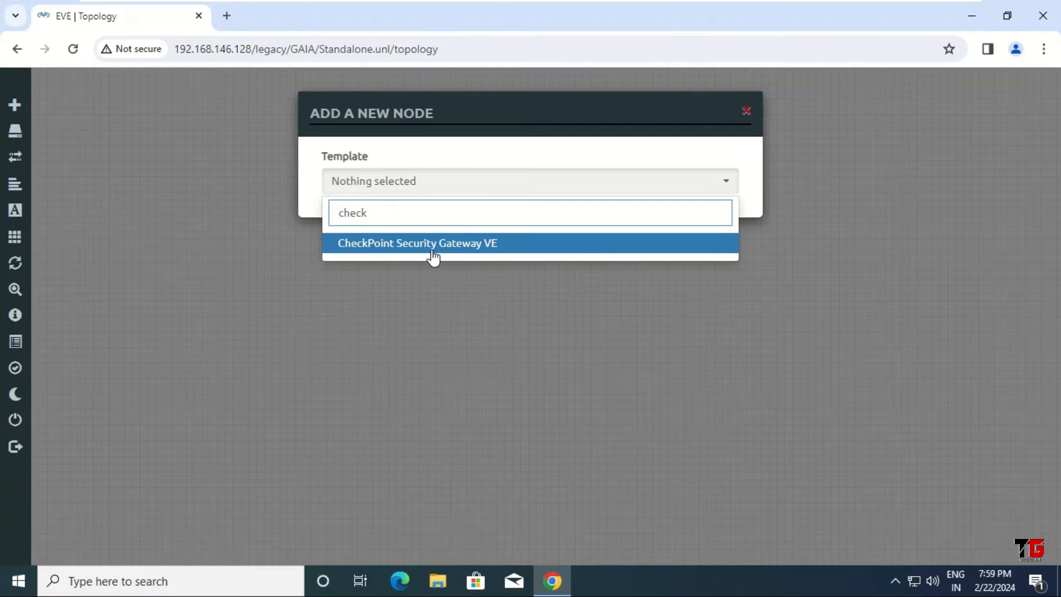
{"action": "left_click", "coordinate": [429, 248]}
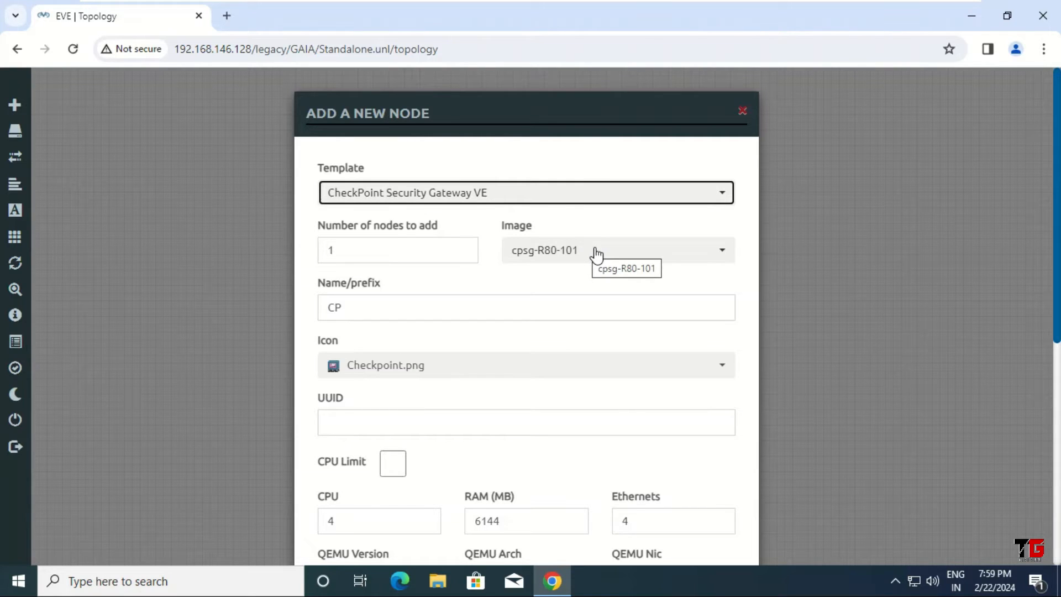
{"action": "left_click", "coordinate": [721, 254]}
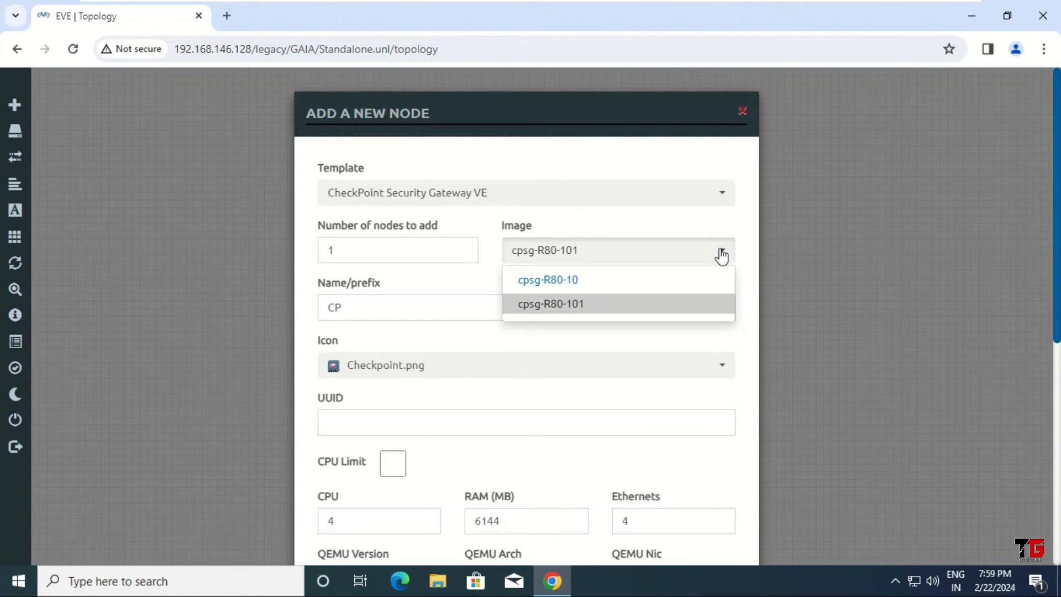
{"action": "left_click", "coordinate": [568, 282]}
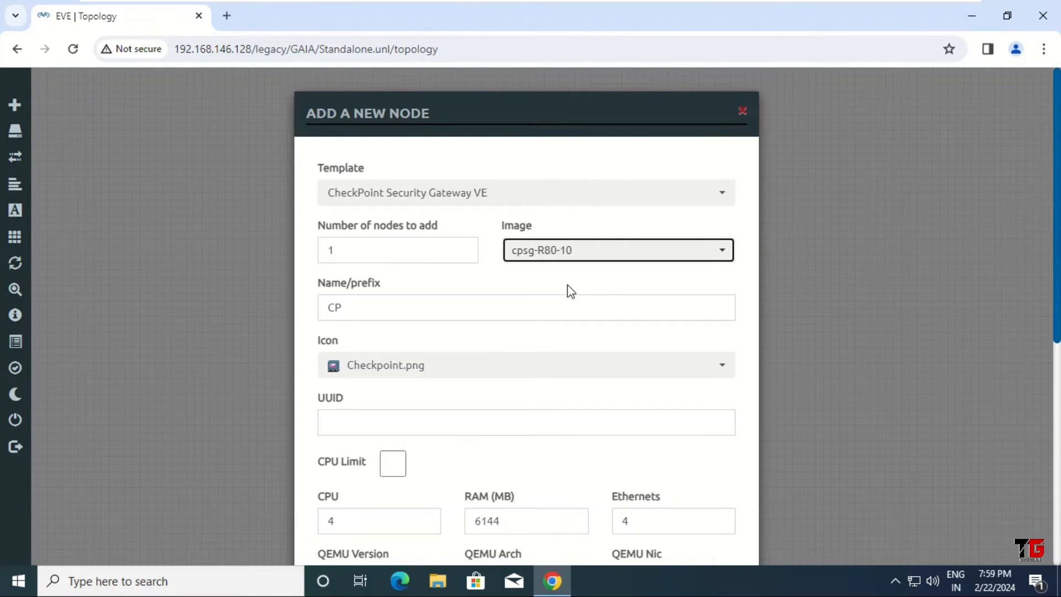
Set the new node's RAM to 8192 MB and save the node to the topology
{"action": "scroll", "coordinate": [570, 290], "scroll_direction": "down", "scroll_amount": 4}
{"action": "left_click_drag", "start_coordinate": [516, 289], "coordinate": [427, 281]}
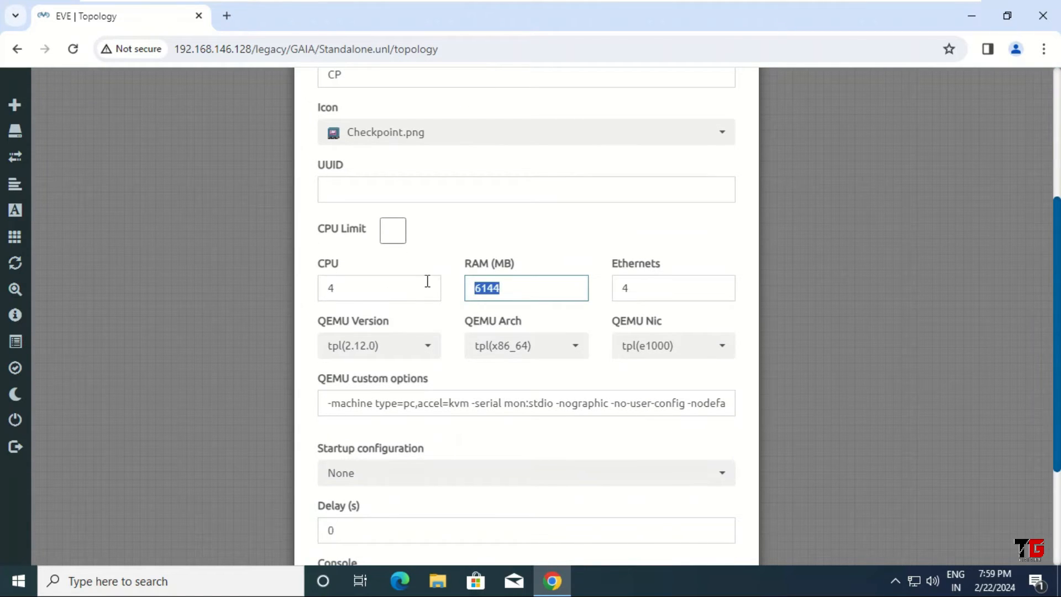
{"action": "type", "text": "8"}
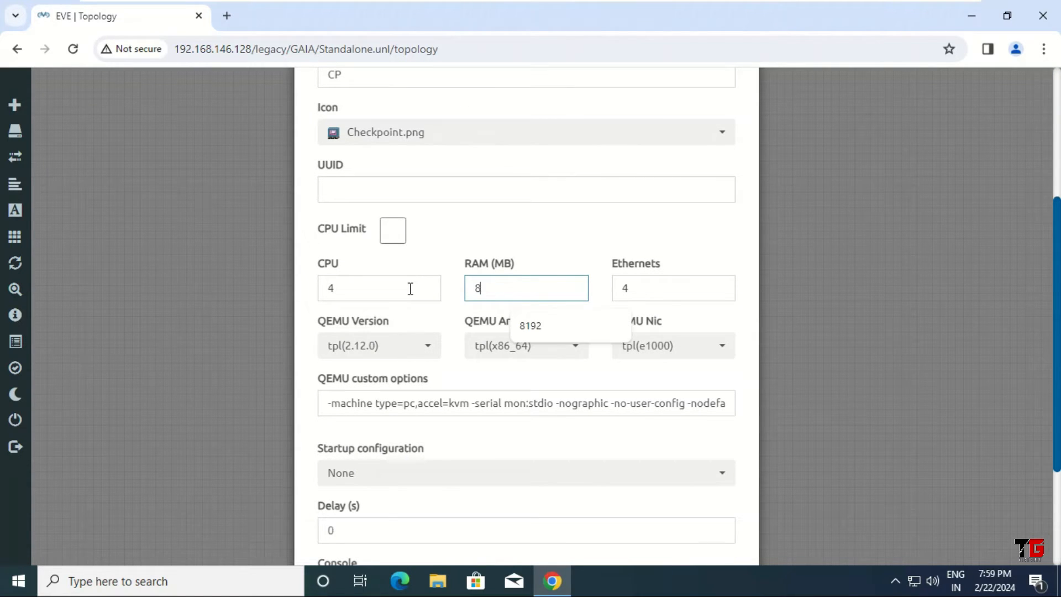
{"action": "type", "text": "192"}
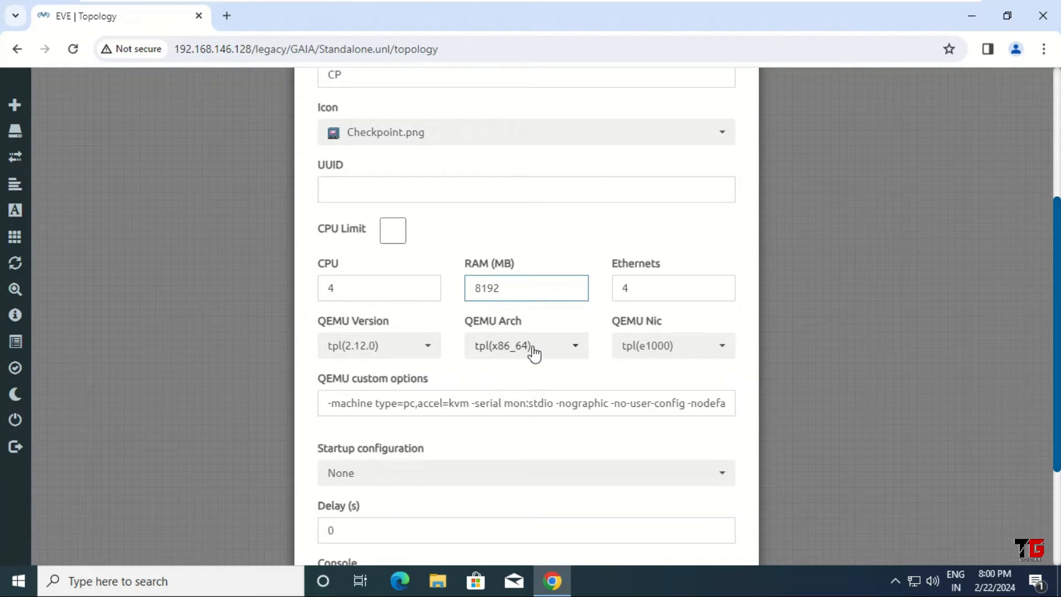
{"action": "scroll", "coordinate": [533, 353], "scroll_direction": "down", "scroll_amount": 3}
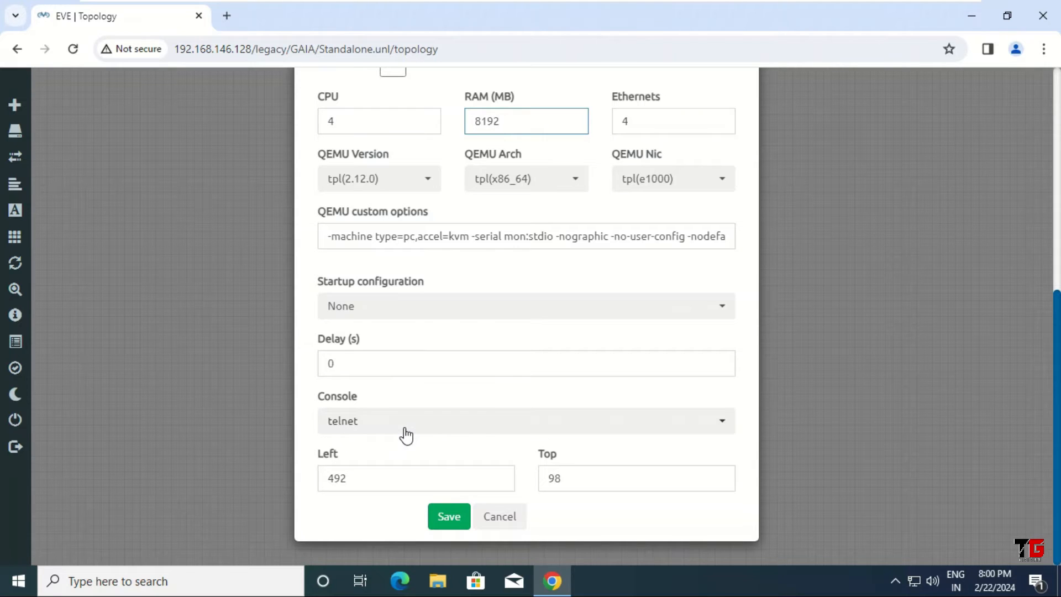
{"action": "left_click", "coordinate": [457, 521]}
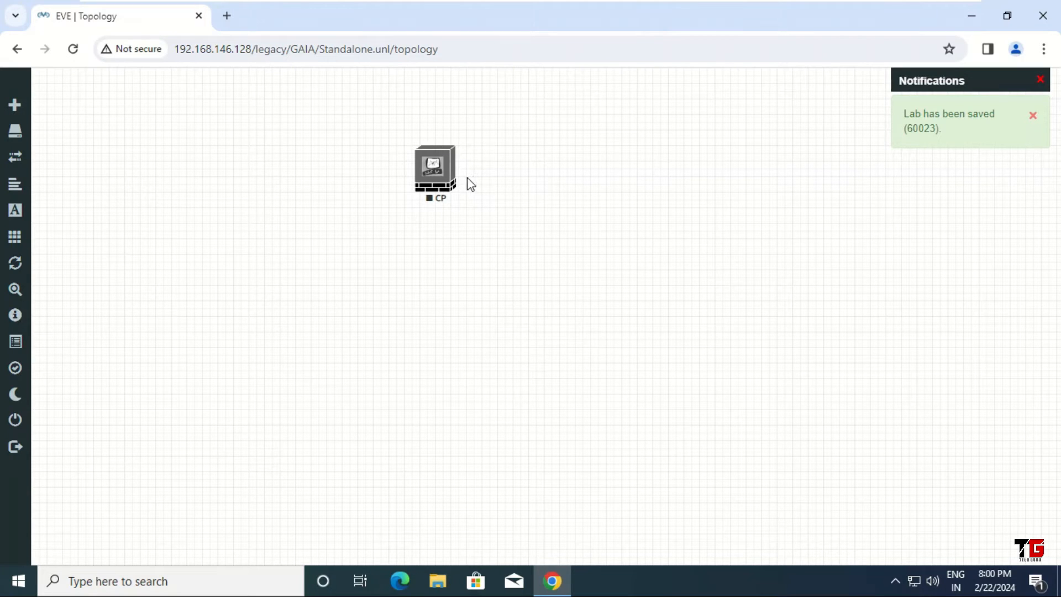
Add a network of type Management(Cloud0) to the right of the CP node
{"action": "right_click", "coordinate": [620, 152]}
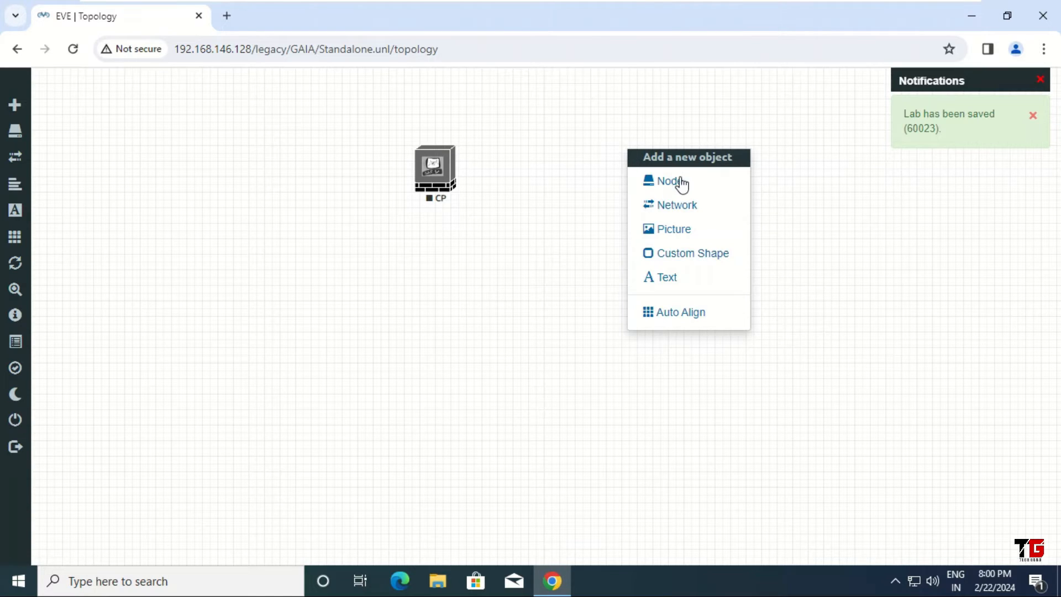
{"action": "left_click", "coordinate": [702, 215]}
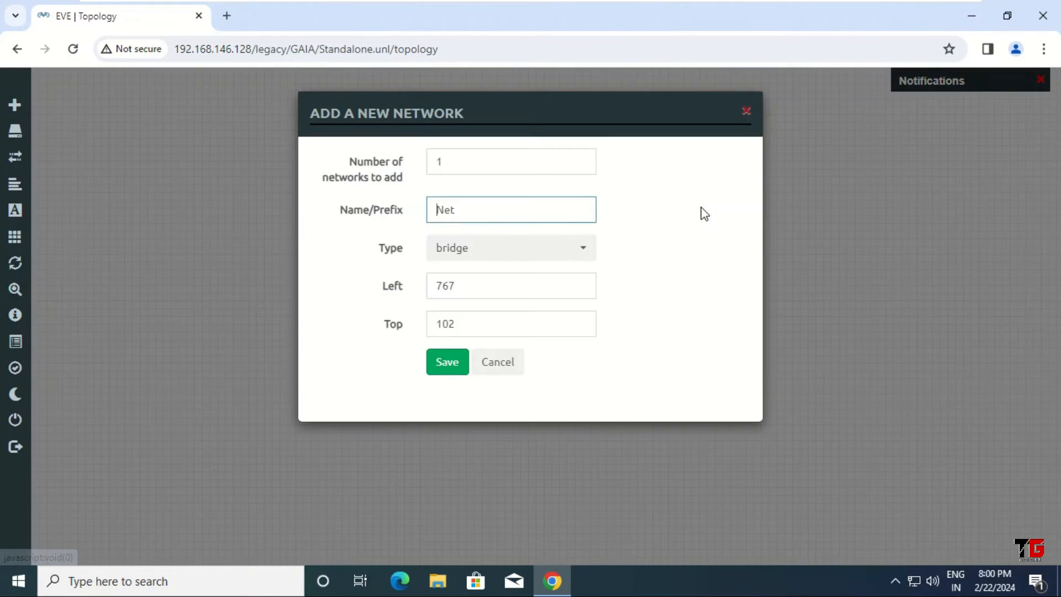
{"action": "left_click", "coordinate": [587, 255]}
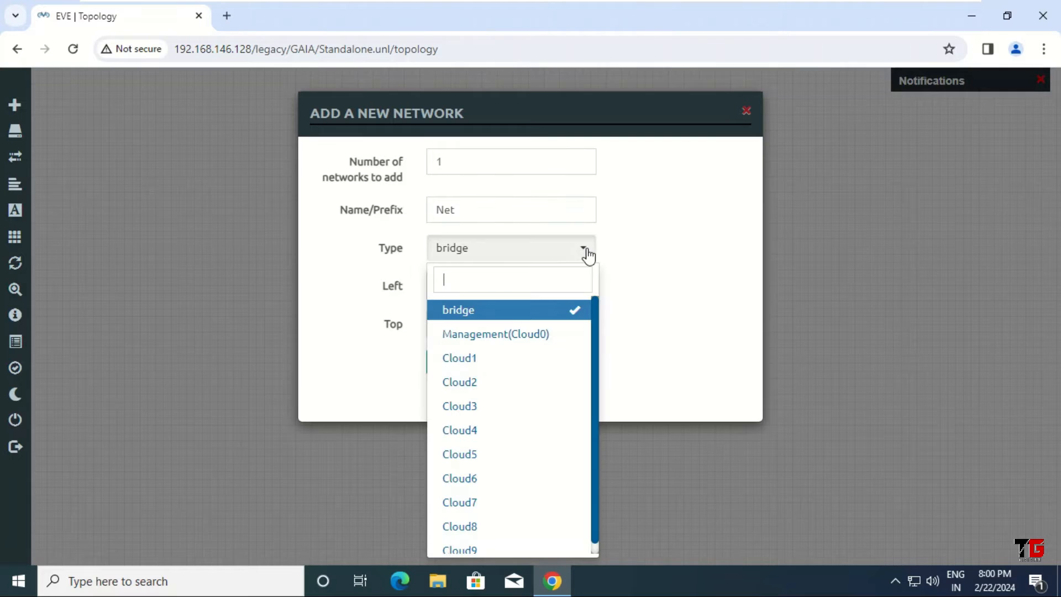
{"action": "left_click", "coordinate": [549, 336]}
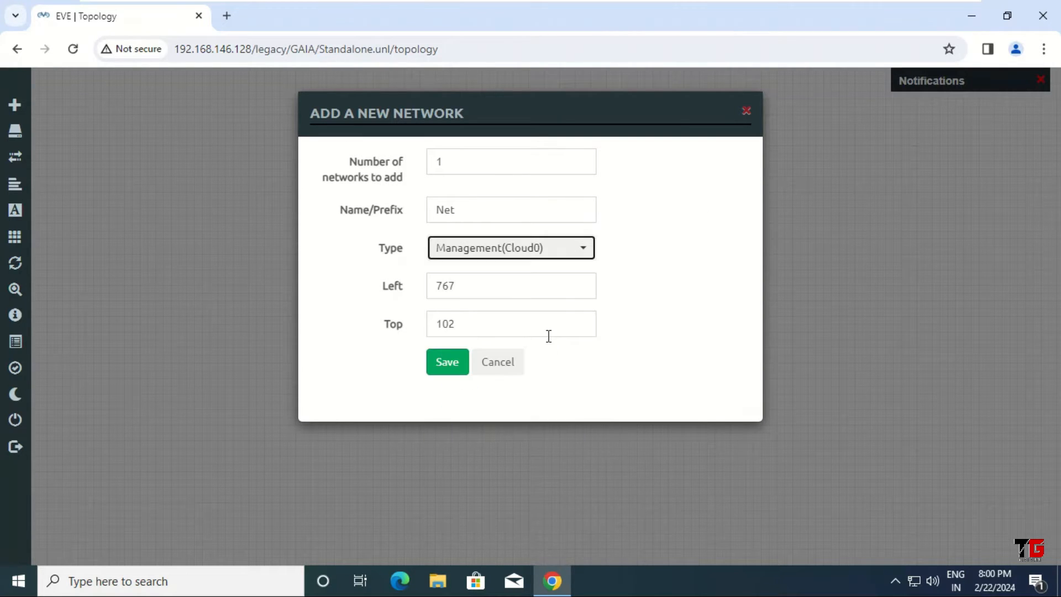
{"action": "left_click", "coordinate": [450, 365]}
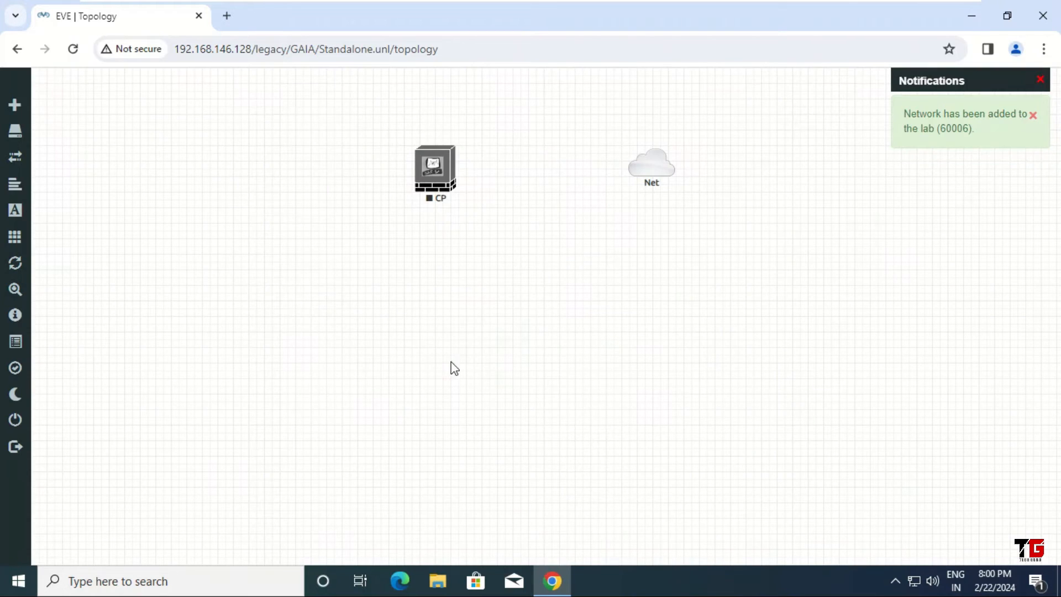
Connect the cloud network to the CP node's eth0 interface
{"action": "mouse_move", "coordinate": [646, 166]}
{"action": "left_click_drag", "start_coordinate": [670, 161], "coordinate": [436, 166]}
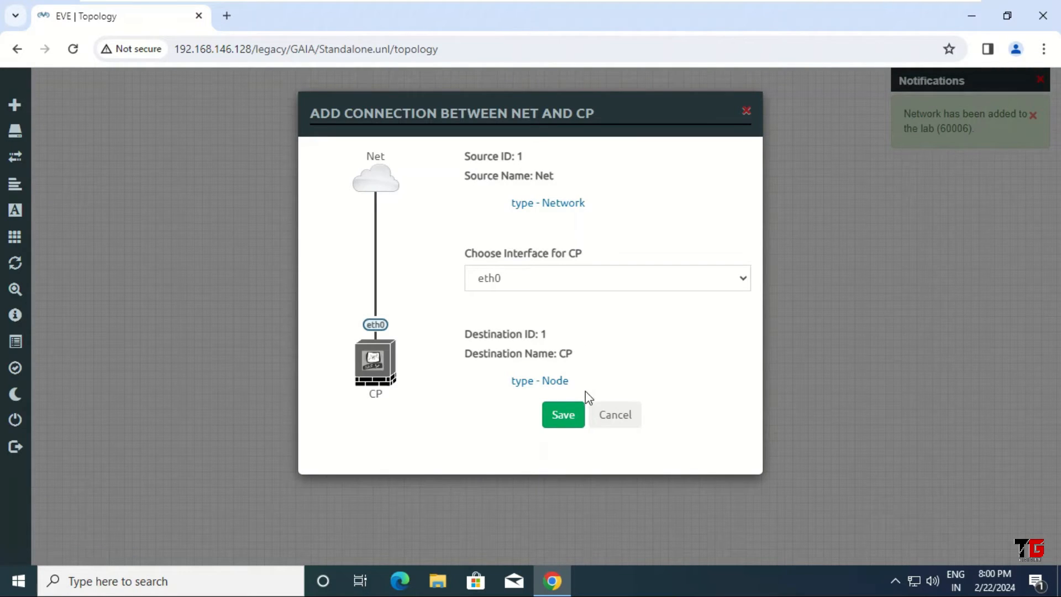
{"action": "left_click", "coordinate": [564, 416]}
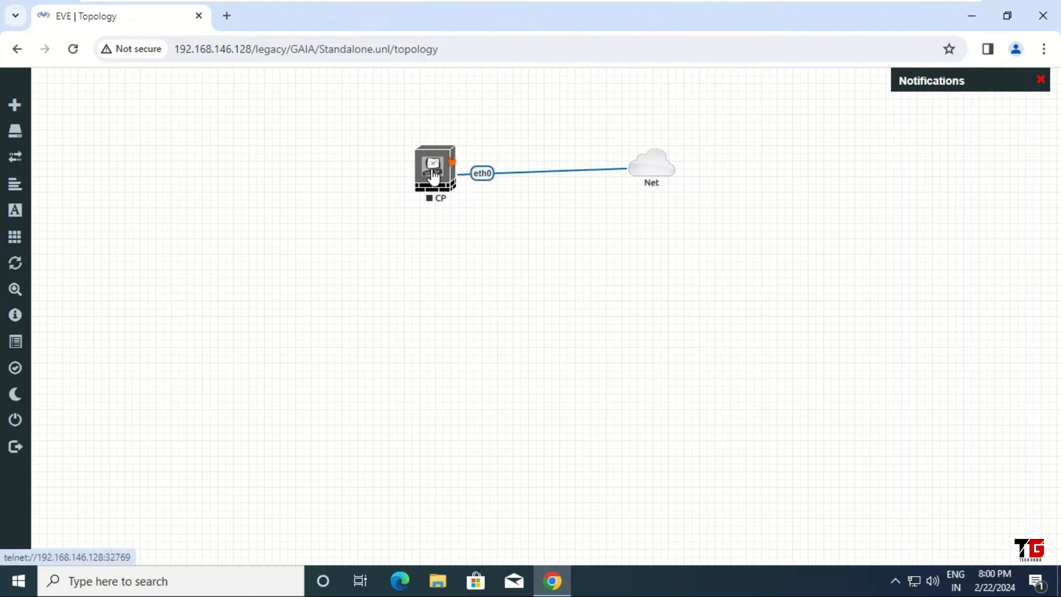
Add a bridge network to the left of the CP node
{"action": "right_click", "coordinate": [273, 210]}
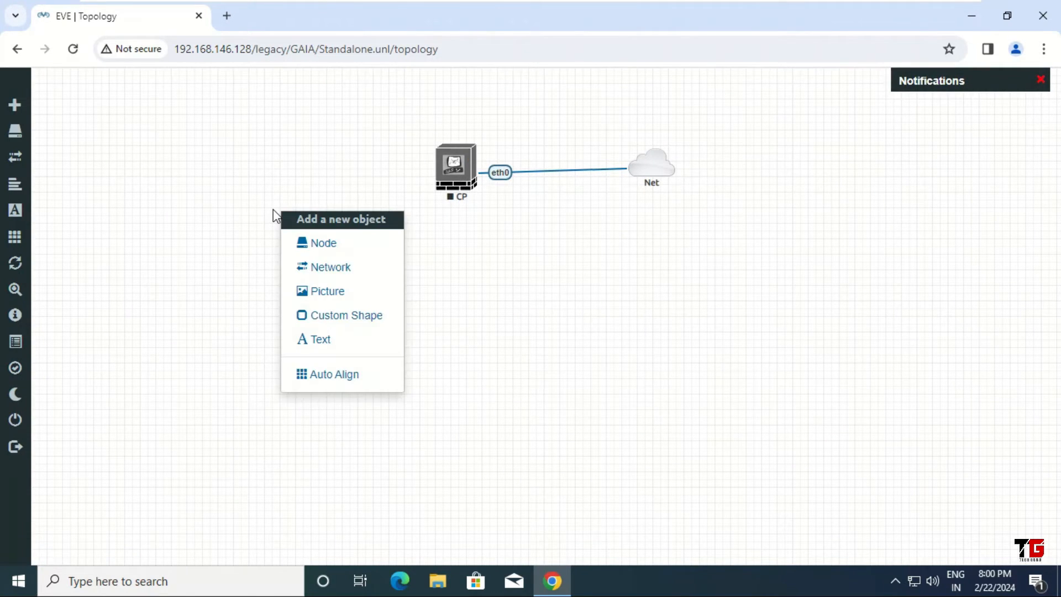
{"action": "left_click", "coordinate": [358, 272]}
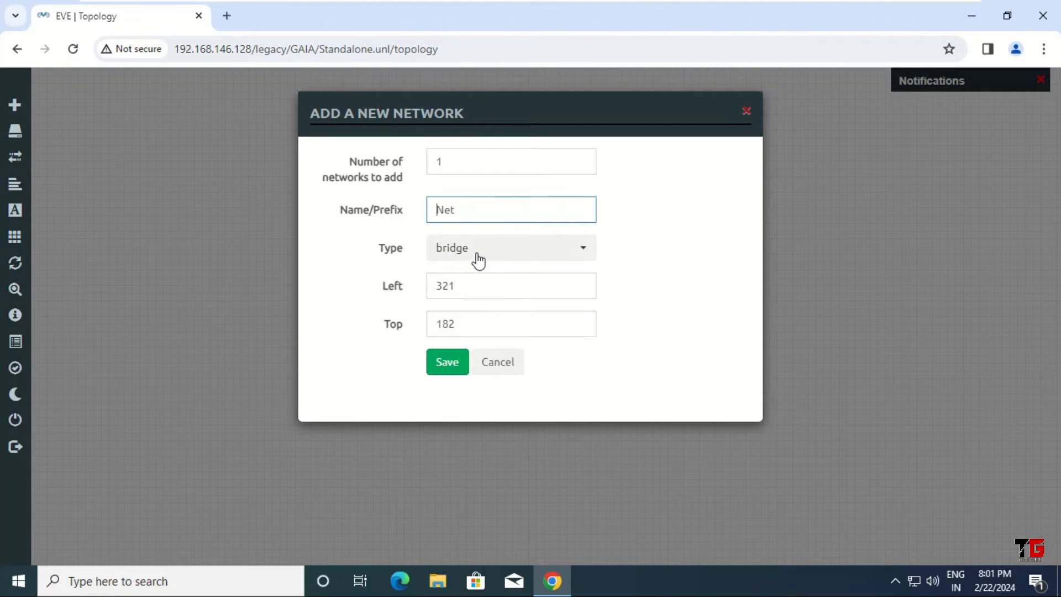
{"action": "left_click", "coordinate": [449, 366]}
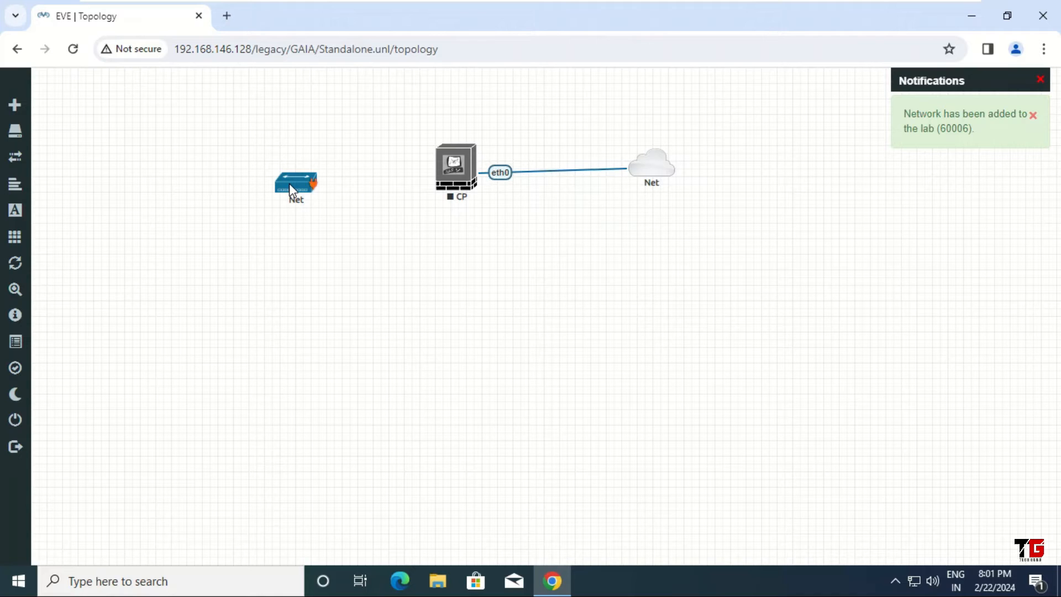
Add a second bridge network and place it directly below the CP node
{"action": "right_click", "coordinate": [229, 246]}
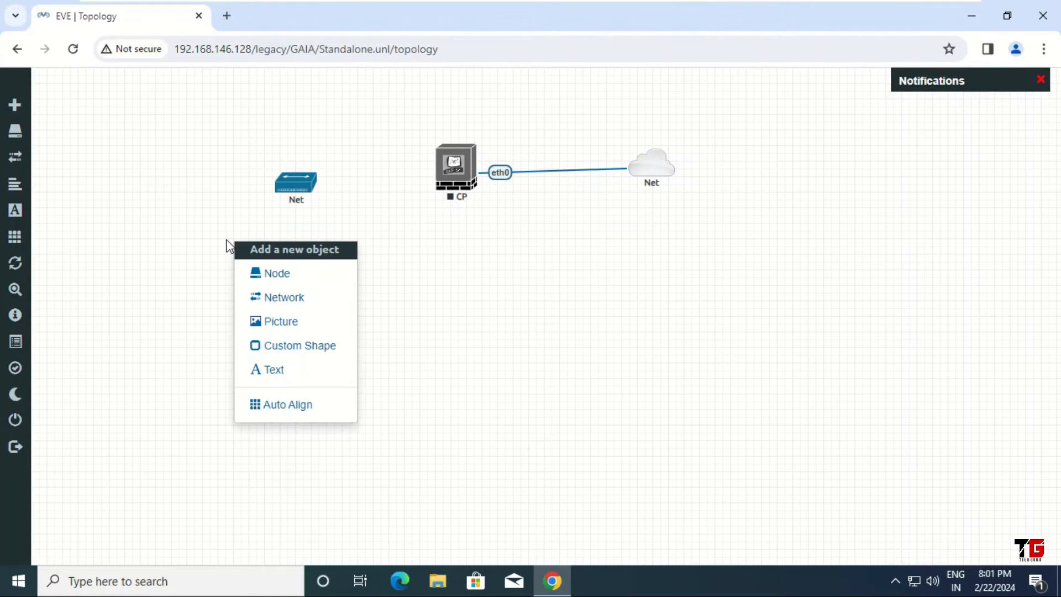
{"action": "left_click", "coordinate": [303, 304]}
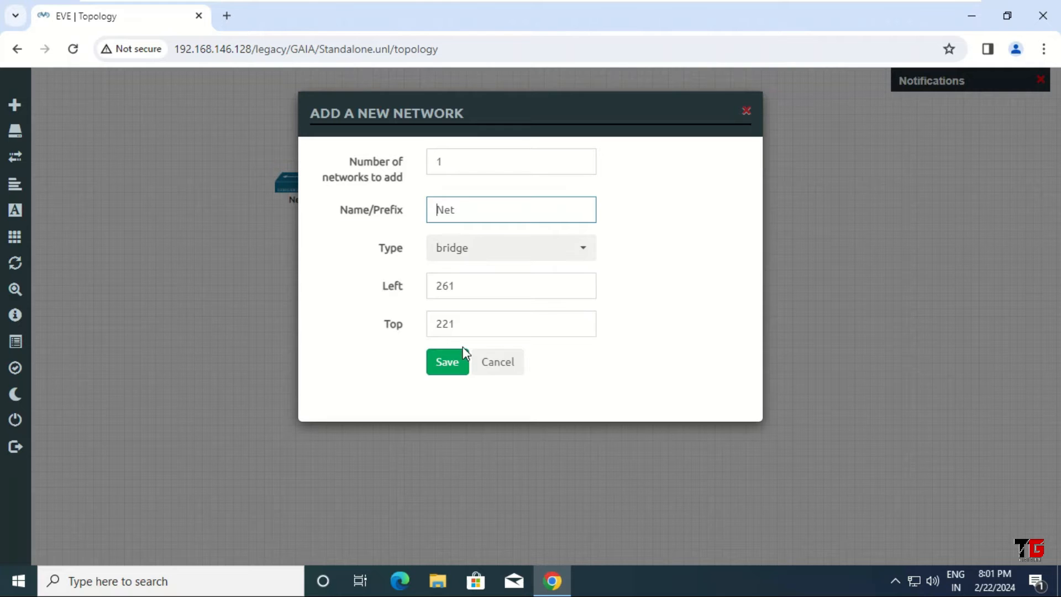
{"action": "left_click", "coordinate": [454, 363]}
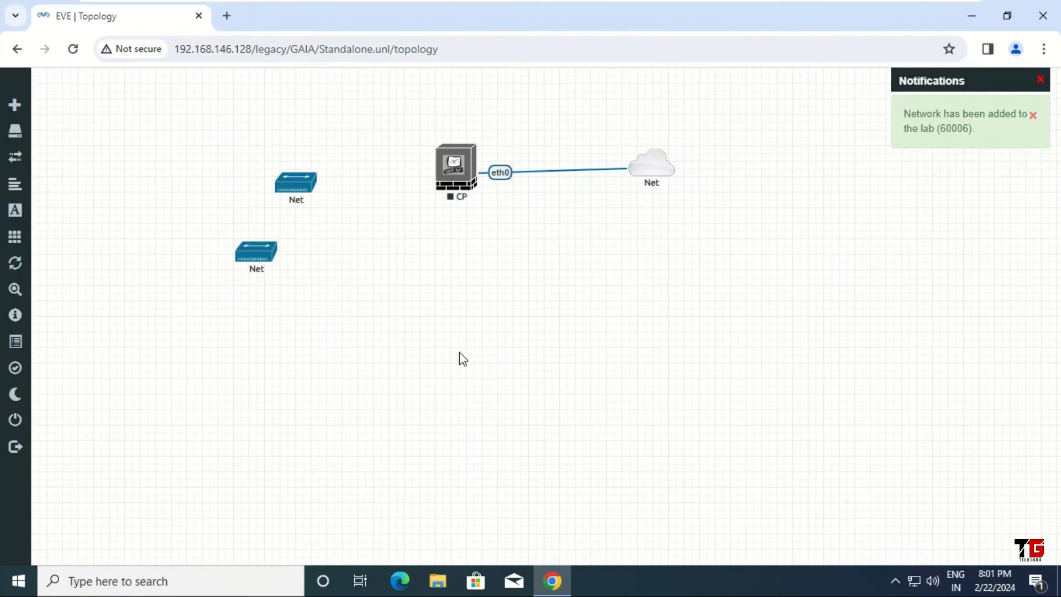
{"action": "left_click_drag", "start_coordinate": [251, 257], "coordinate": [455, 326]}
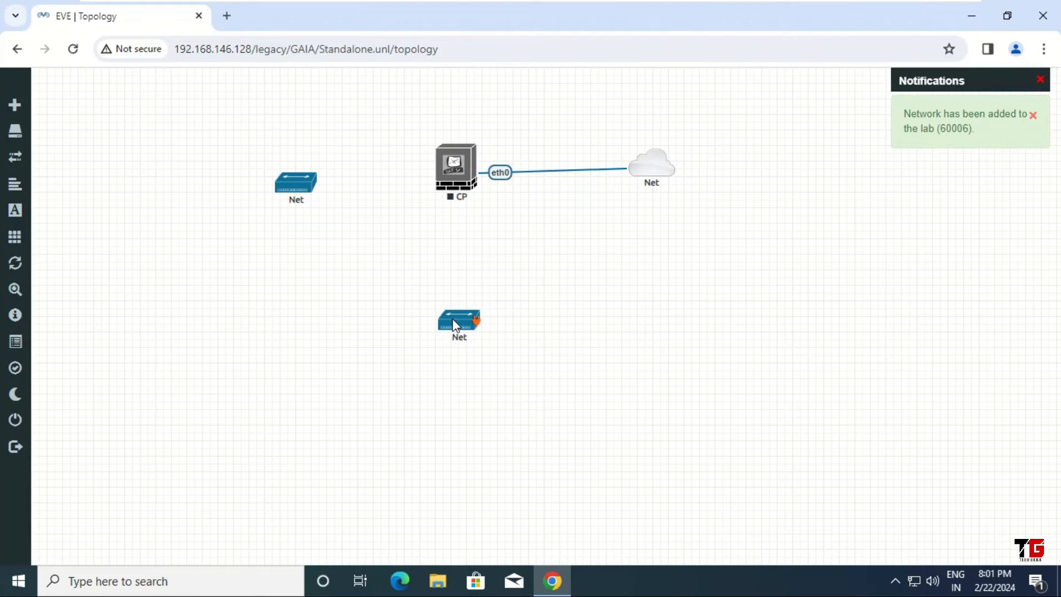
Add a Windows node with the win-7 image and 512 MB RAM, placing it below and left of the lower bridge network
{"action": "right_click", "coordinate": [256, 321]}
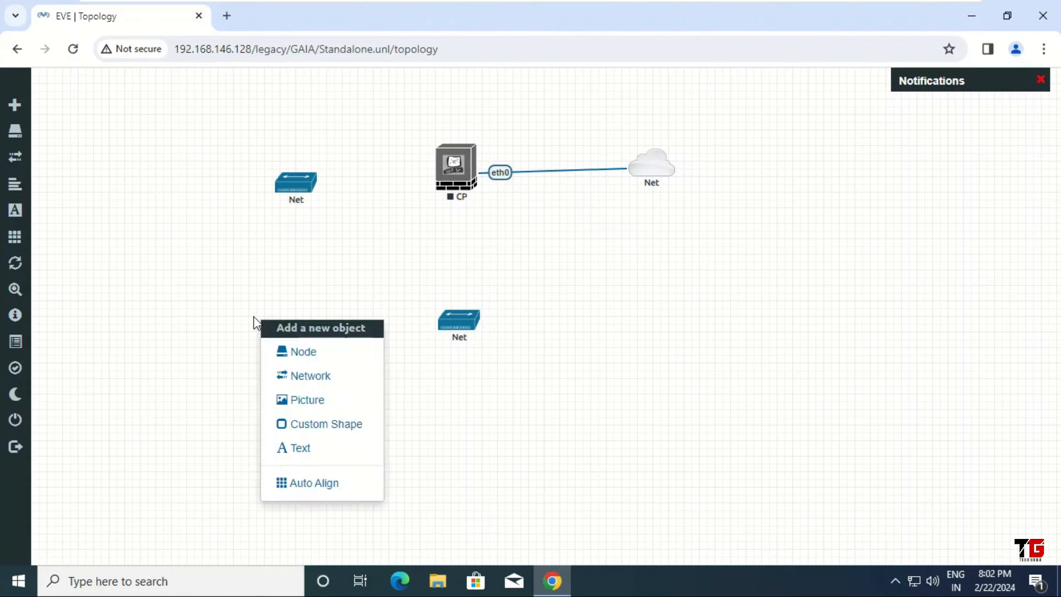
{"action": "left_click", "coordinate": [327, 361]}
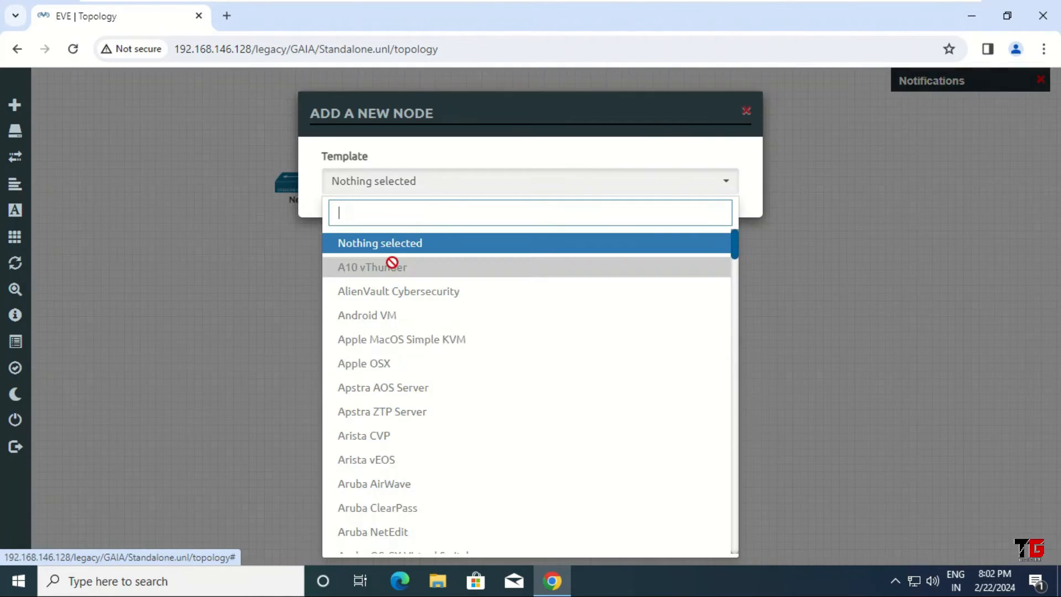
{"action": "type", "text": "win"}
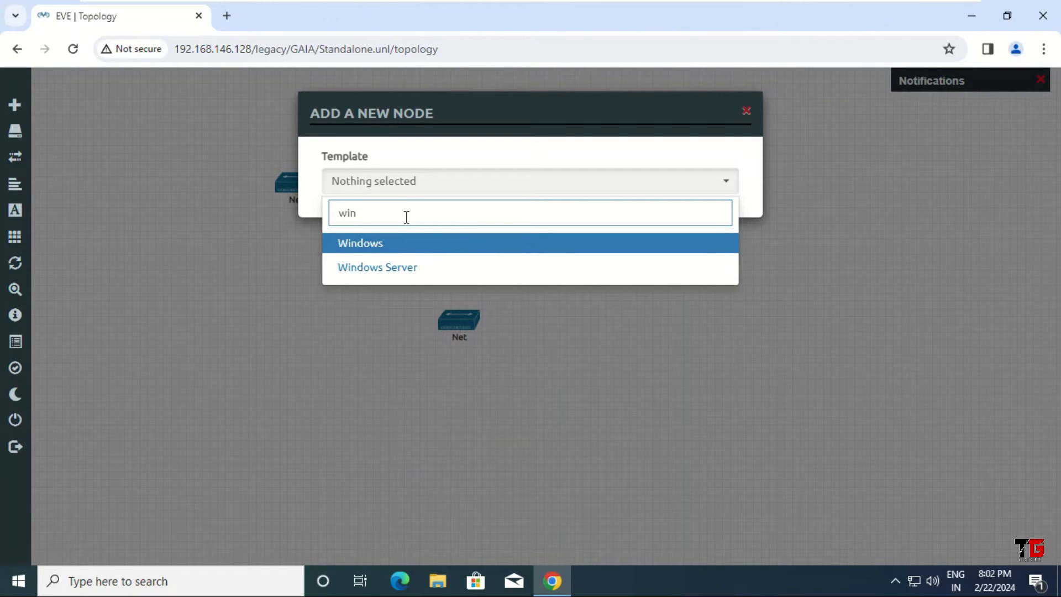
{"action": "left_click", "coordinate": [390, 243]}
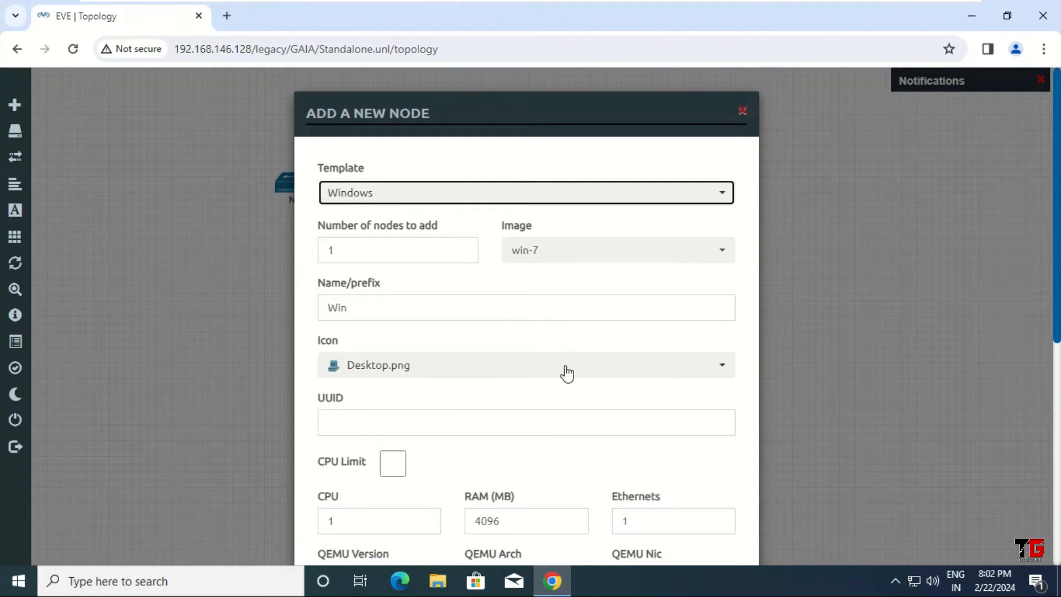
{"action": "scroll", "coordinate": [566, 372], "scroll_direction": "down", "scroll_amount": 3}
{"action": "left_click", "coordinate": [515, 364]}
{"action": "left_click_drag", "start_coordinate": [515, 364], "coordinate": [447, 365]}
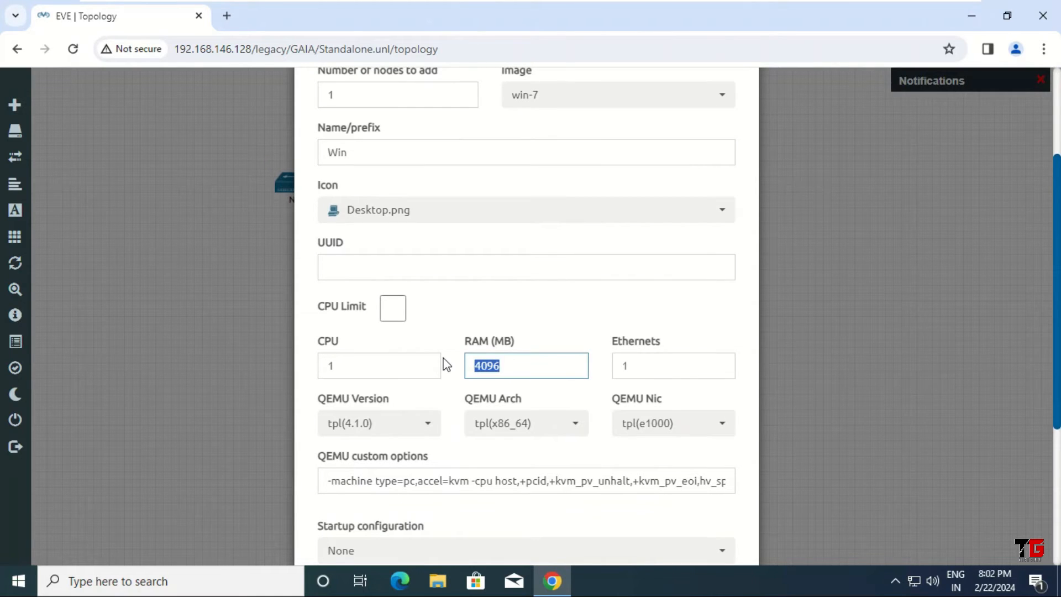
{"action": "type", "text": "5"}
{"action": "scroll", "coordinate": [533, 386], "scroll_direction": "down", "scroll_amount": 4}
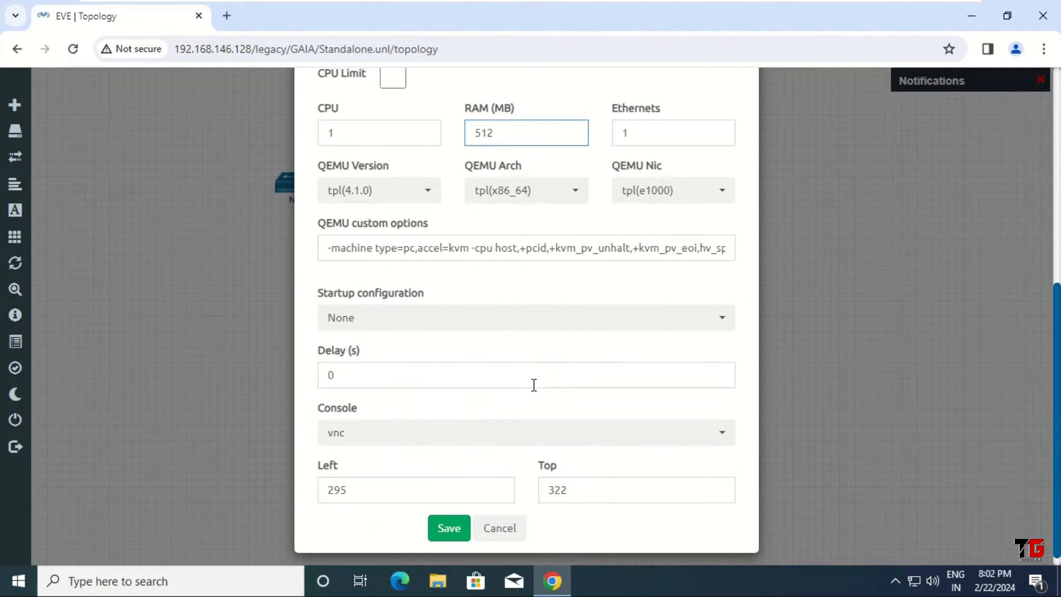
{"action": "scroll", "coordinate": [533, 385], "scroll_direction": "down", "scroll_amount": 1}
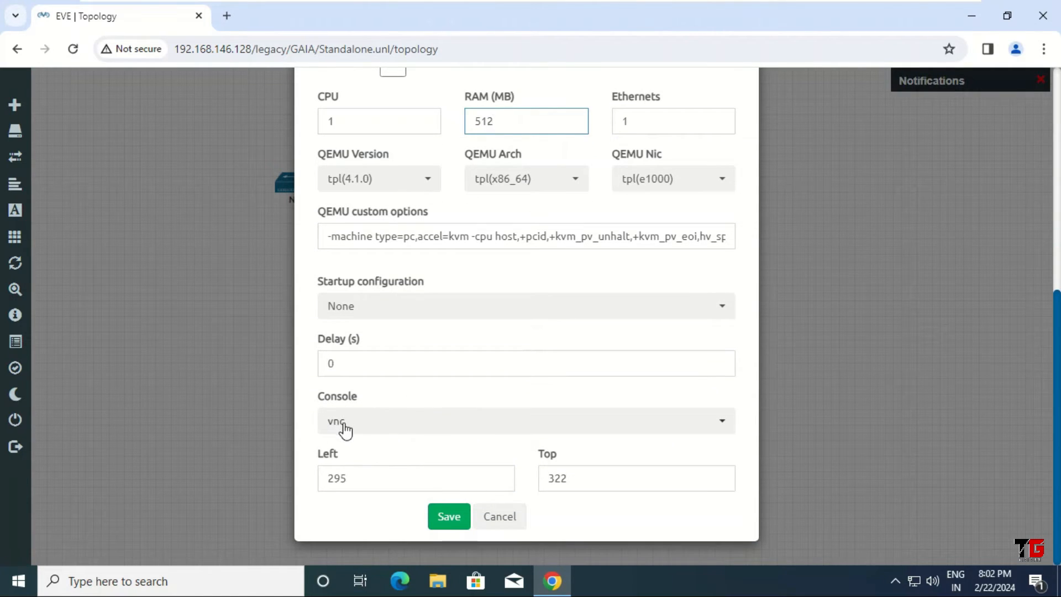
{"action": "left_click", "coordinate": [449, 517]}
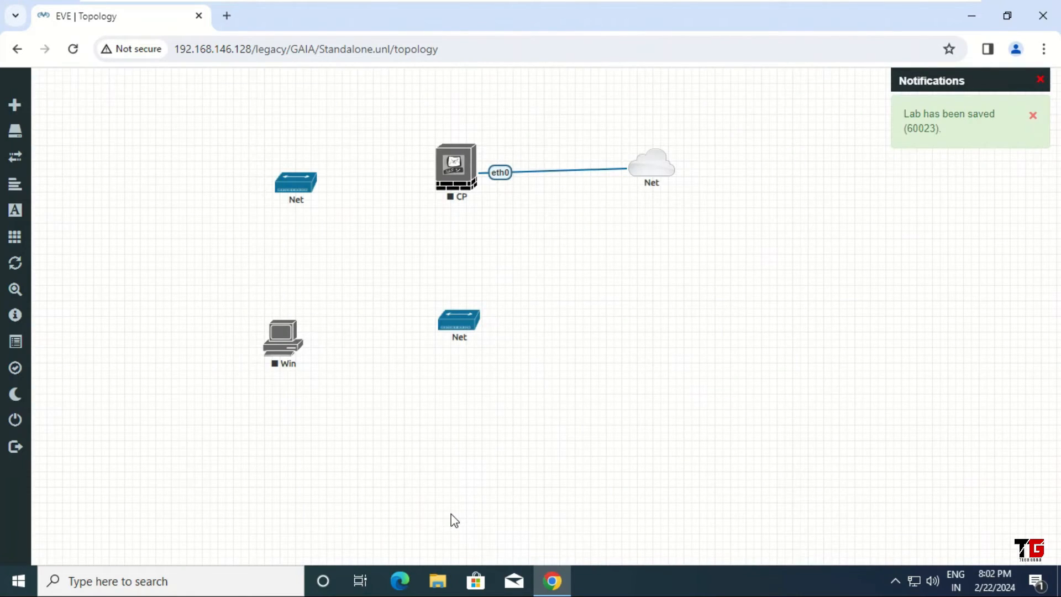
{"action": "left_click_drag", "start_coordinate": [283, 338], "coordinate": [338, 390]}
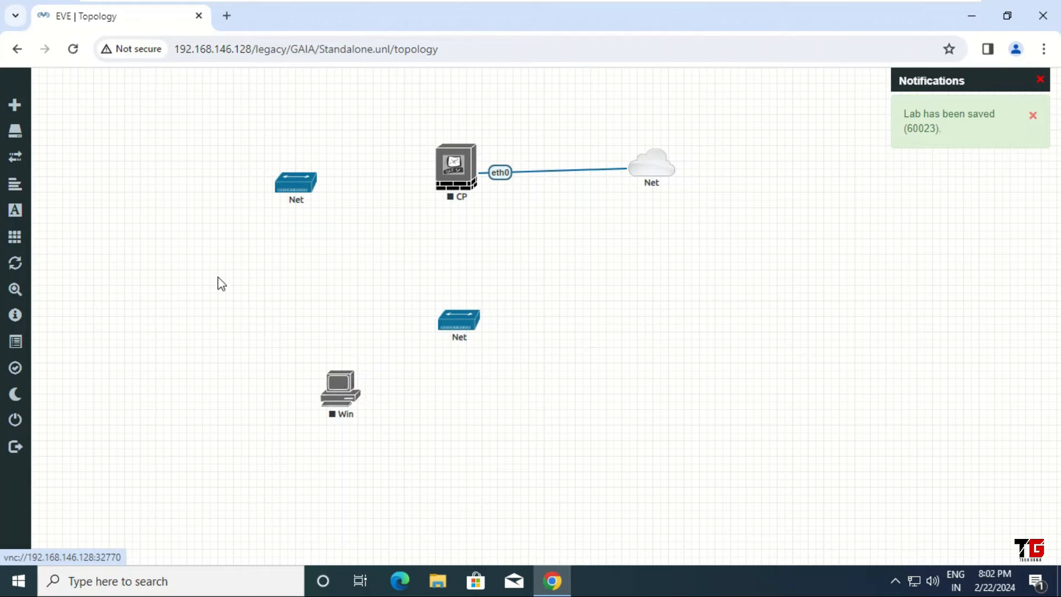
Add a second Windows node with the win-10 image and 512 MB RAM, below and left of the upper bridge network
{"action": "right_click", "coordinate": [131, 229]}
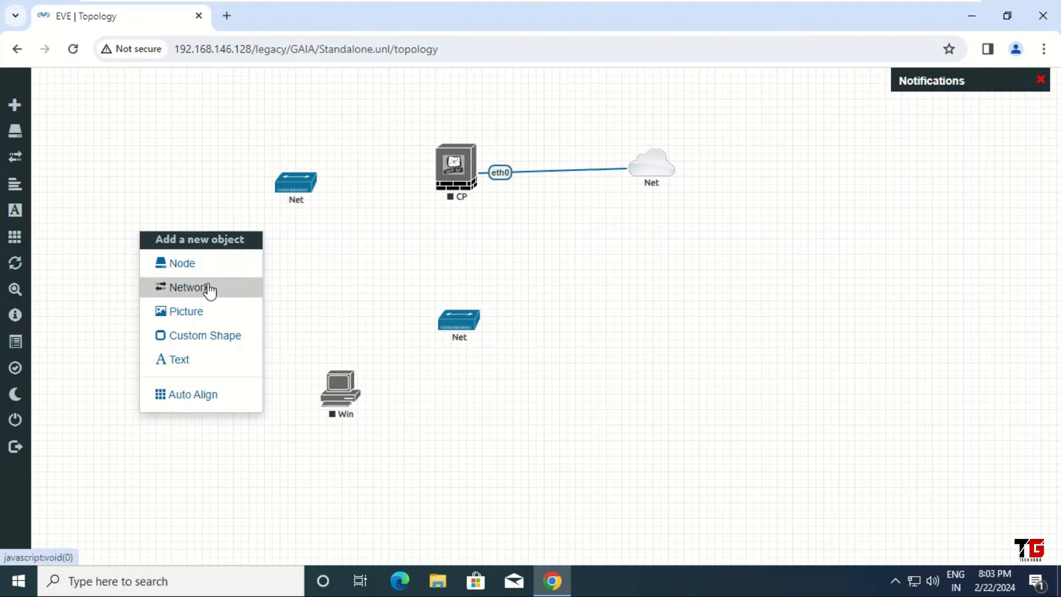
{"action": "left_click", "coordinate": [212, 266]}
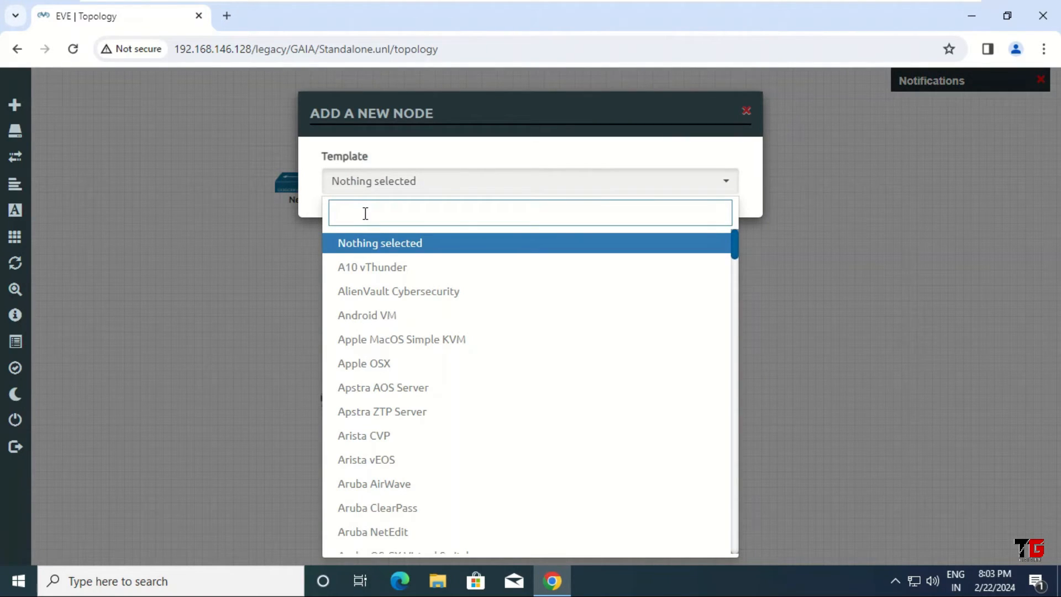
{"action": "type", "text": "win"}
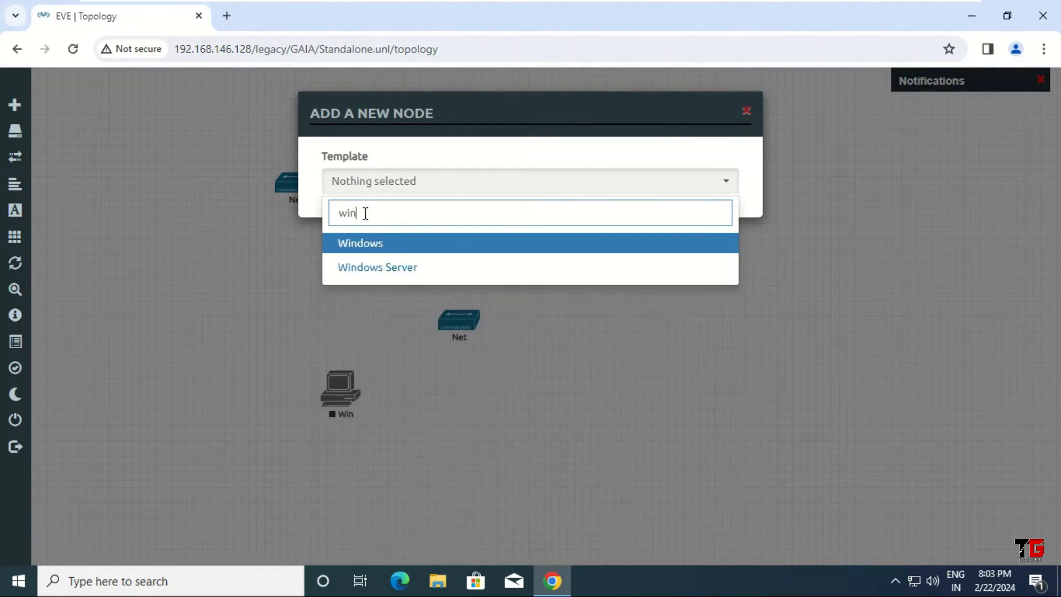
{"action": "left_click", "coordinate": [392, 257]}
{"action": "left_click", "coordinate": [719, 255]}
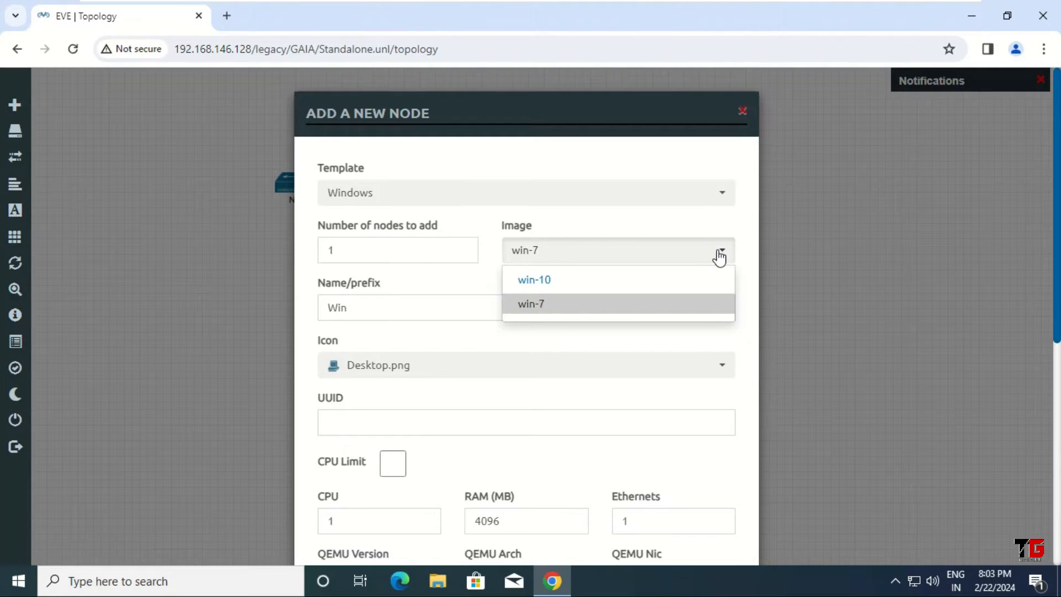
{"action": "left_click", "coordinate": [575, 287]}
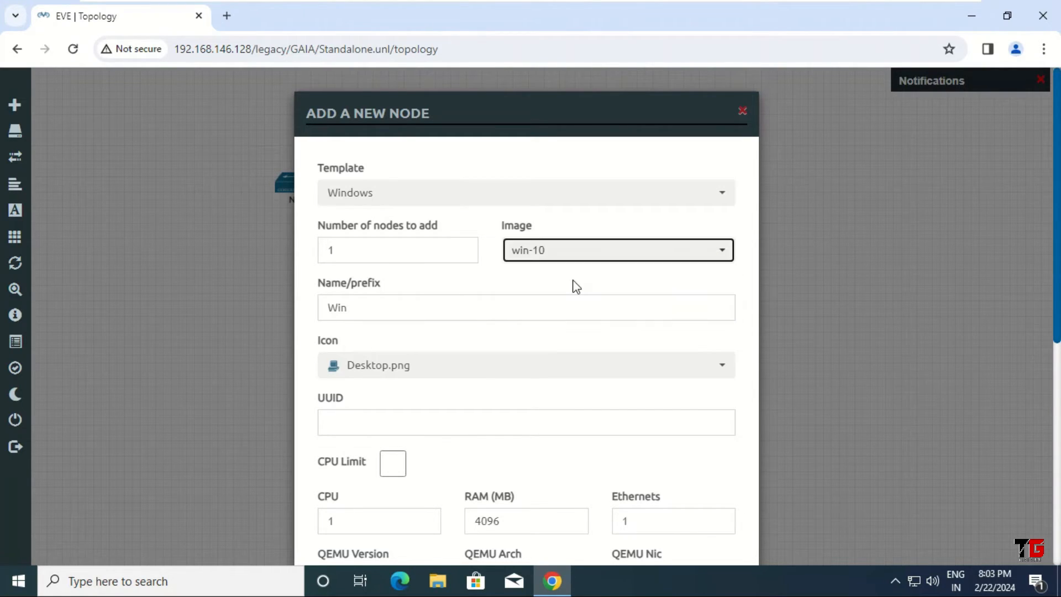
{"action": "scroll", "coordinate": [526, 429], "scroll_direction": "down", "scroll_amount": 4}
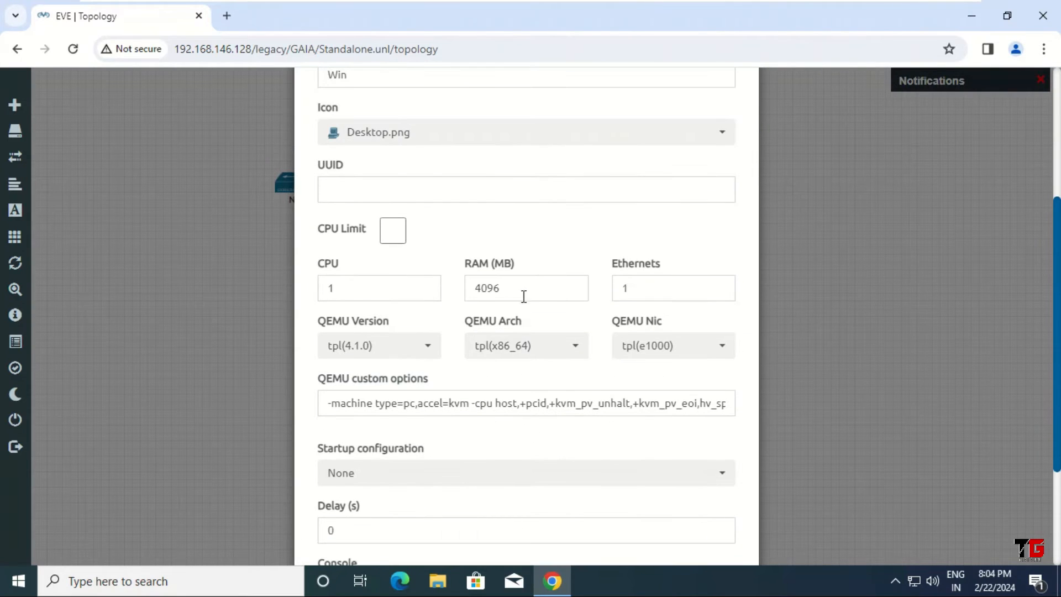
{"action": "left_click_drag", "start_coordinate": [525, 290], "coordinate": [447, 293]}
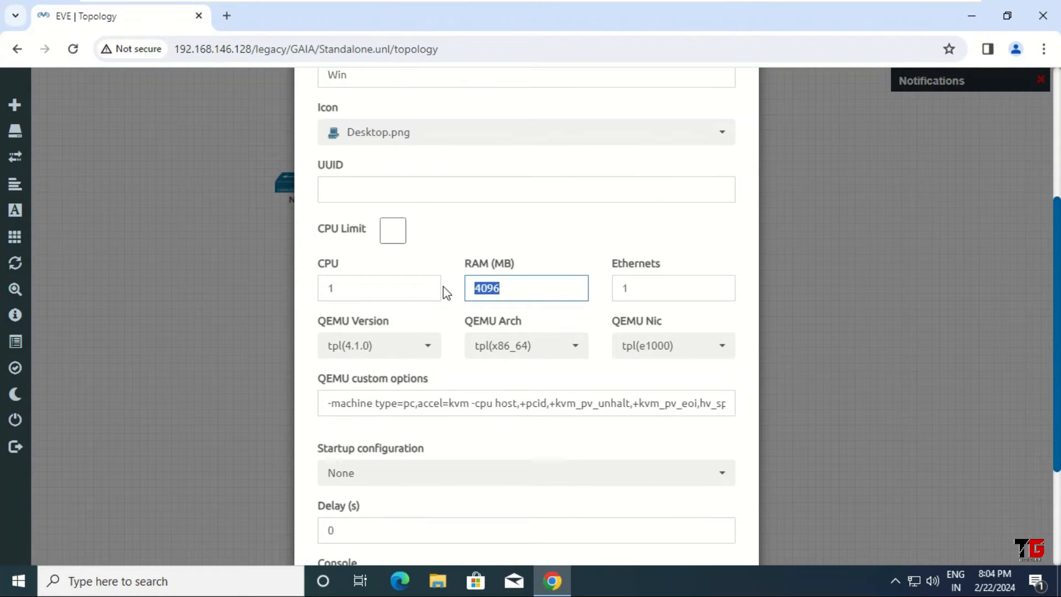
{"action": "type", "text": "512"}
{"action": "scroll", "coordinate": [507, 347], "scroll_direction": "down", "scroll_amount": 3}
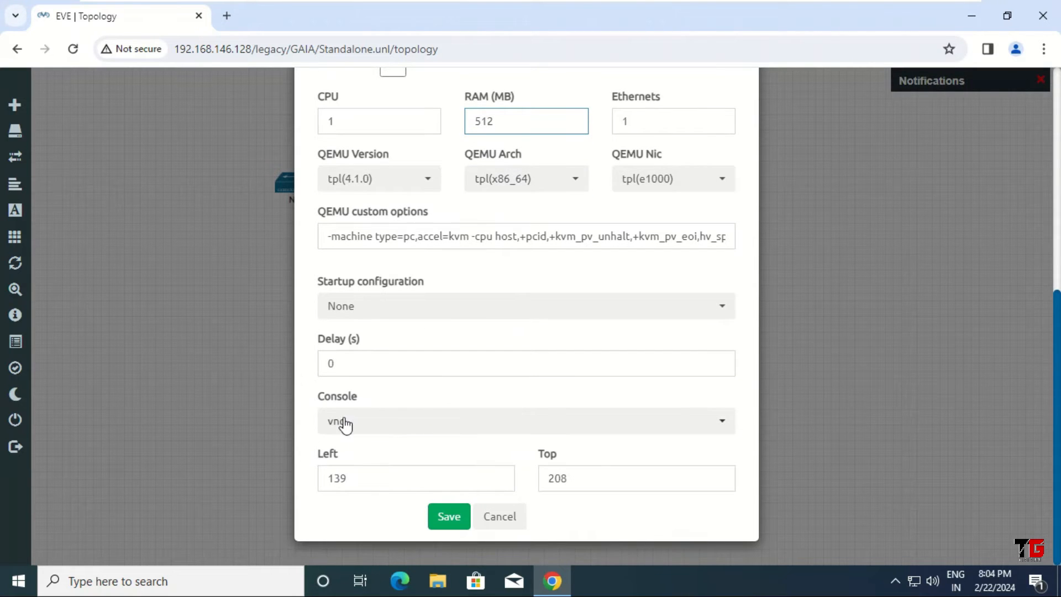
{"action": "left_click", "coordinate": [451, 518]}
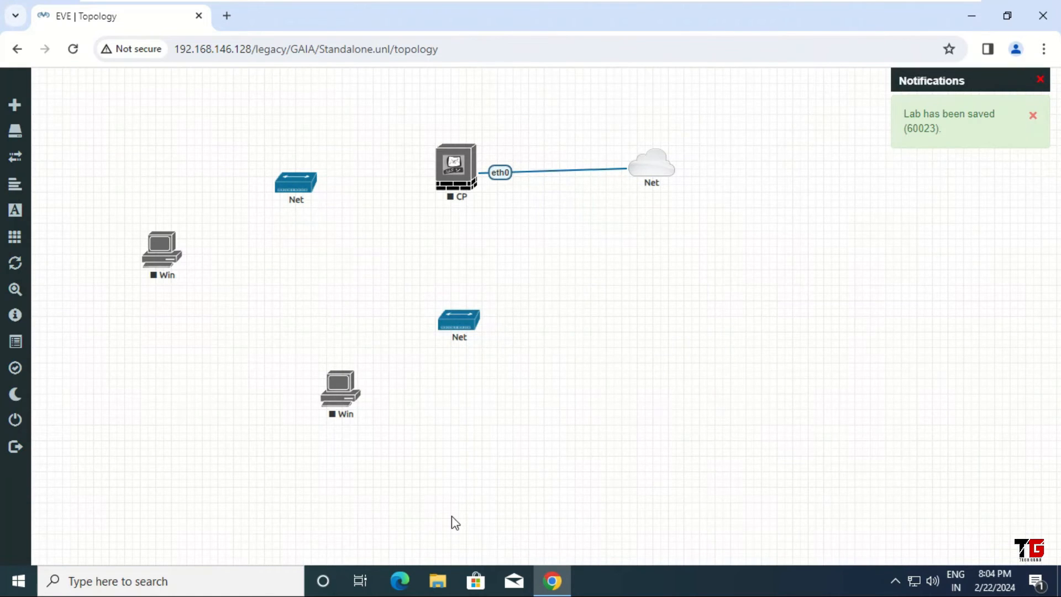
Add a third Windows node with 512 MB RAM and position it directly below the management cloud
{"action": "right_click", "coordinate": [566, 276]}
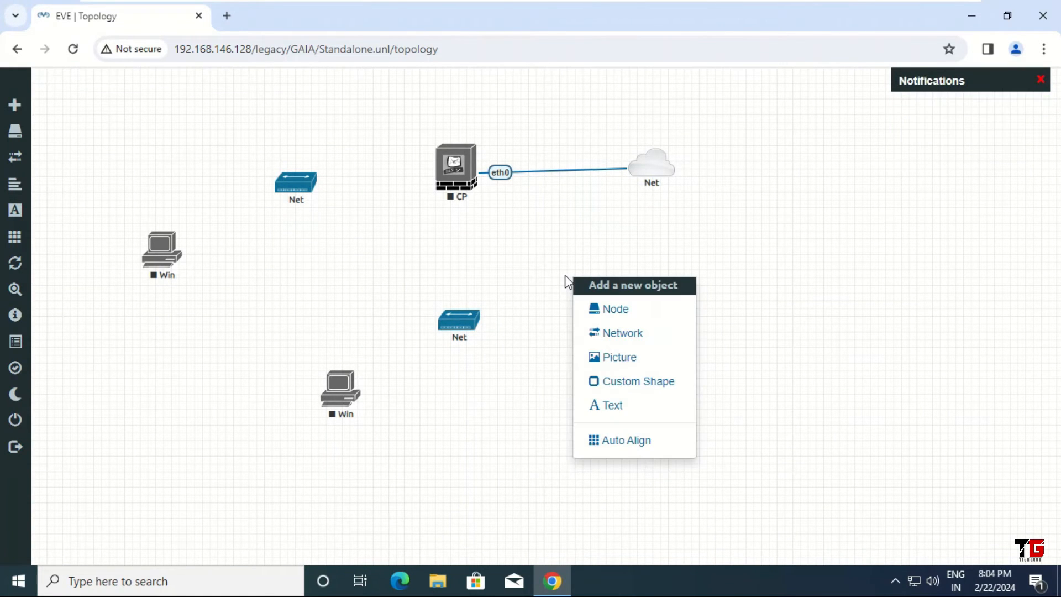
{"action": "left_click", "coordinate": [621, 319]}
{"action": "type", "text": "w"}
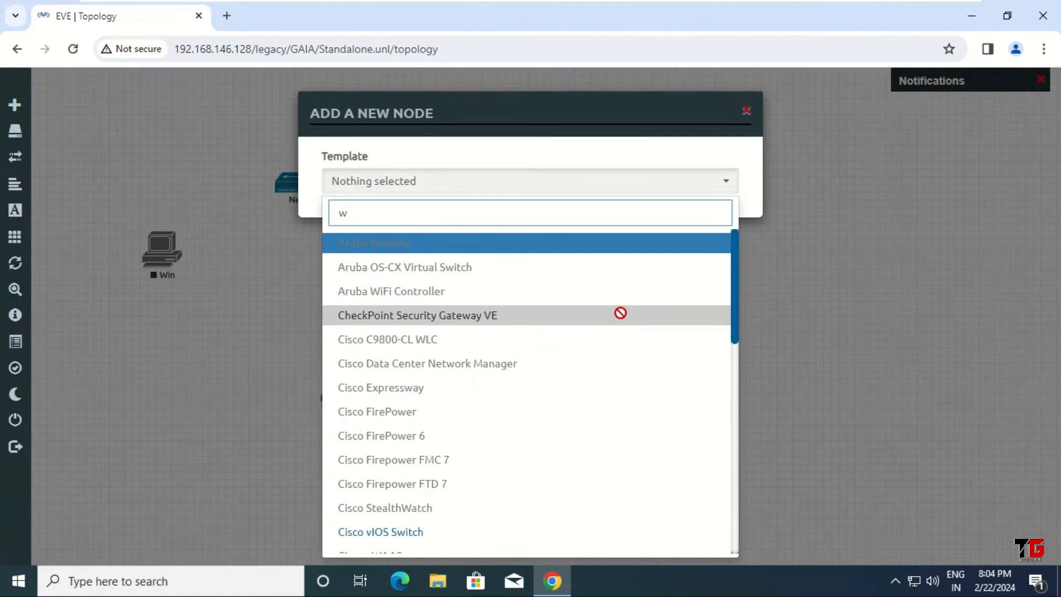
{"action": "type", "text": "in"}
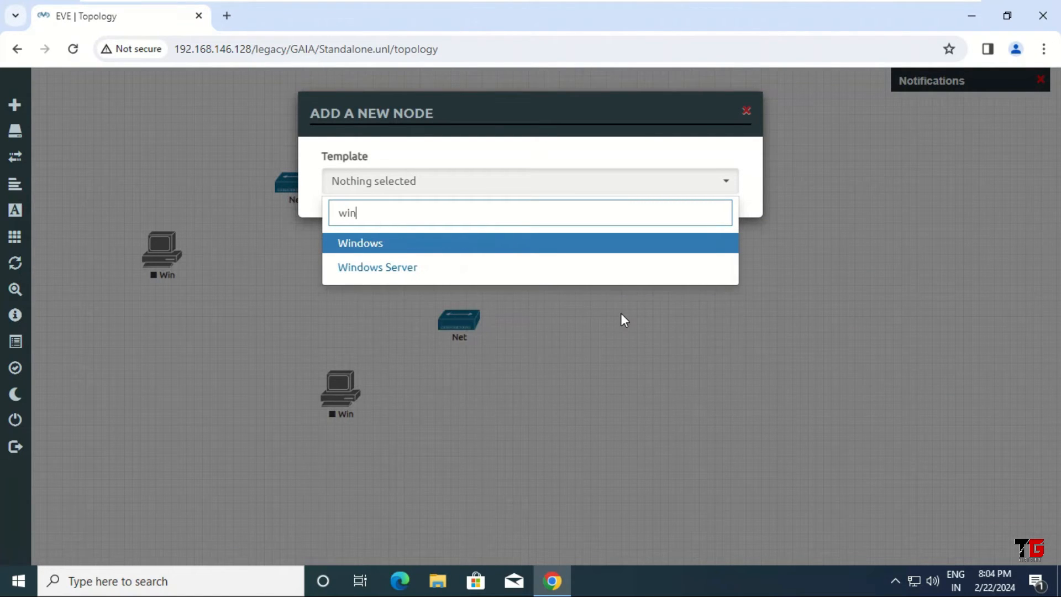
{"action": "left_click", "coordinate": [496, 249]}
{"action": "scroll", "coordinate": [519, 353], "scroll_direction": "down", "scroll_amount": 2}
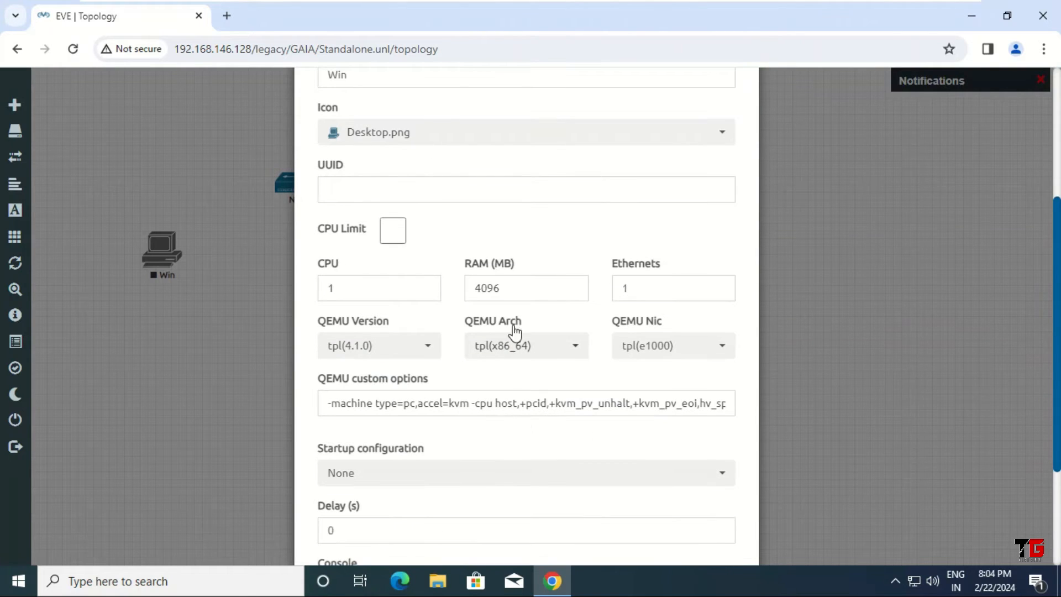
{"action": "double_click", "coordinate": [518, 284]}
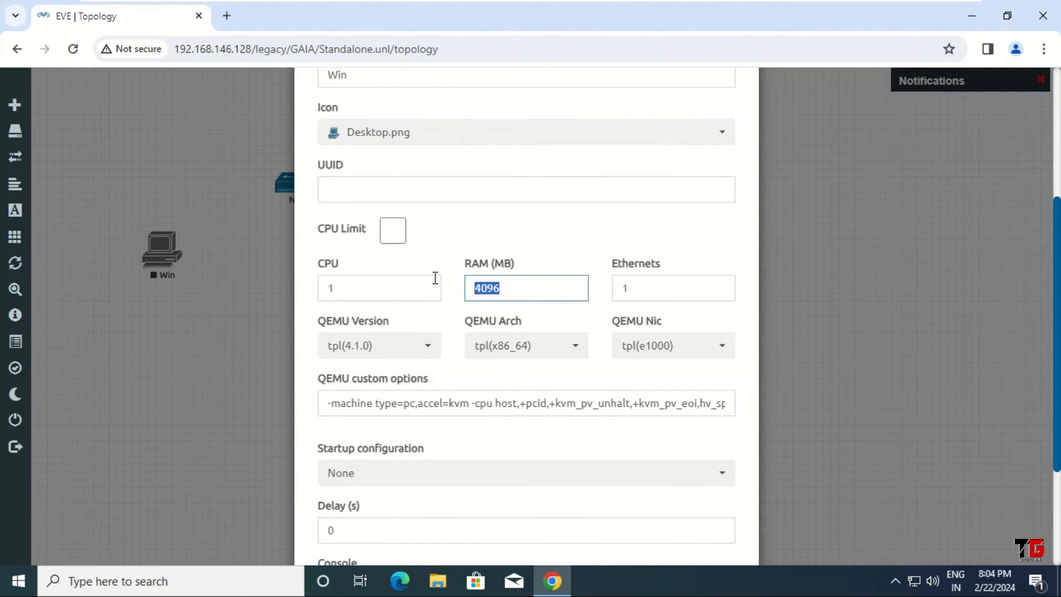
{"action": "type", "text": "512"}
{"action": "scroll", "coordinate": [465, 357], "scroll_direction": "down", "scroll_amount": 1}
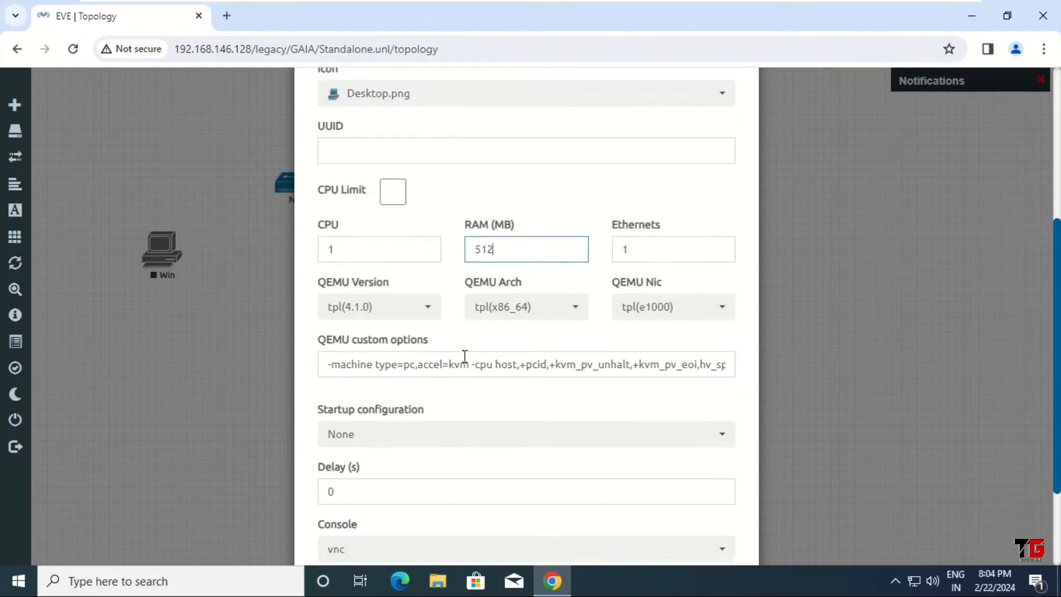
{"action": "scroll", "coordinate": [465, 356], "scroll_direction": "down", "scroll_amount": 3}
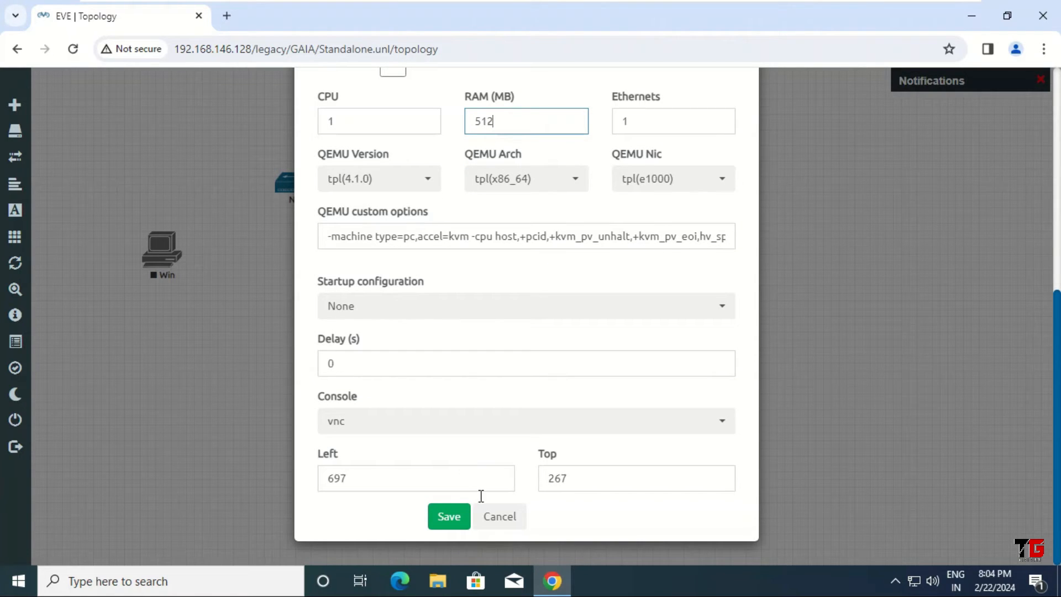
{"action": "left_click", "coordinate": [454, 519]}
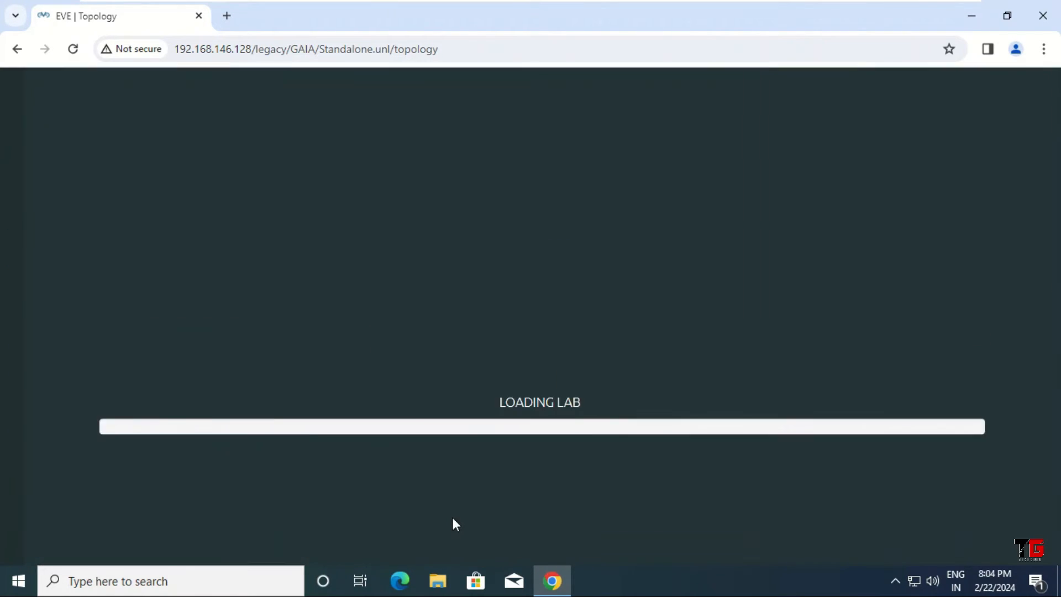
{"action": "left_click_drag", "start_coordinate": [633, 315], "coordinate": [661, 313]}
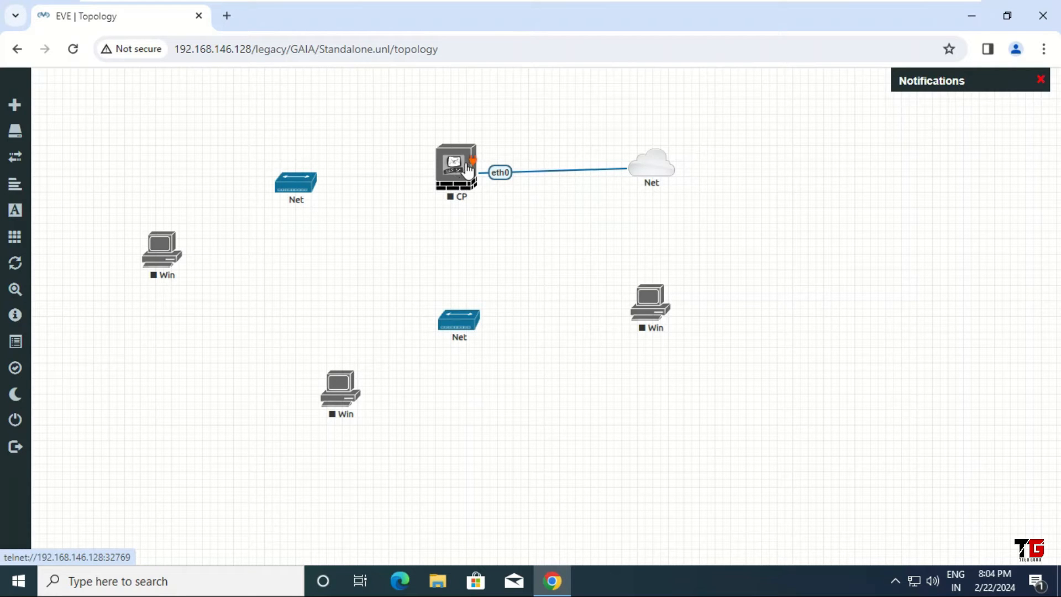
Connect the upper bridge network to the CP node's eth1 interface and to the win-10 node's e0 interface
{"action": "left_click_drag", "start_coordinate": [459, 164], "coordinate": [294, 180]}
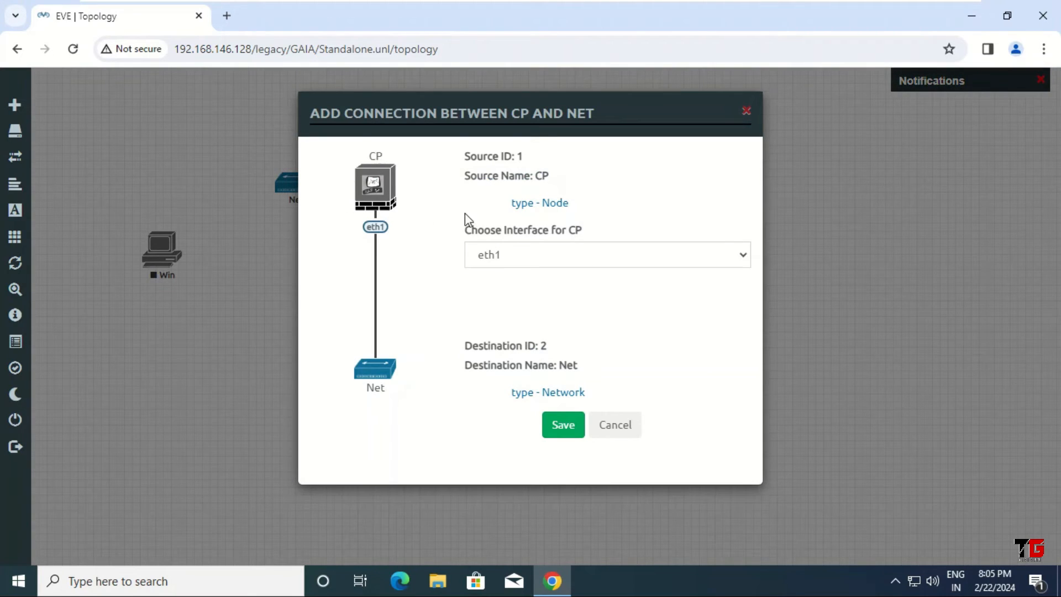
{"action": "left_click", "coordinate": [562, 426]}
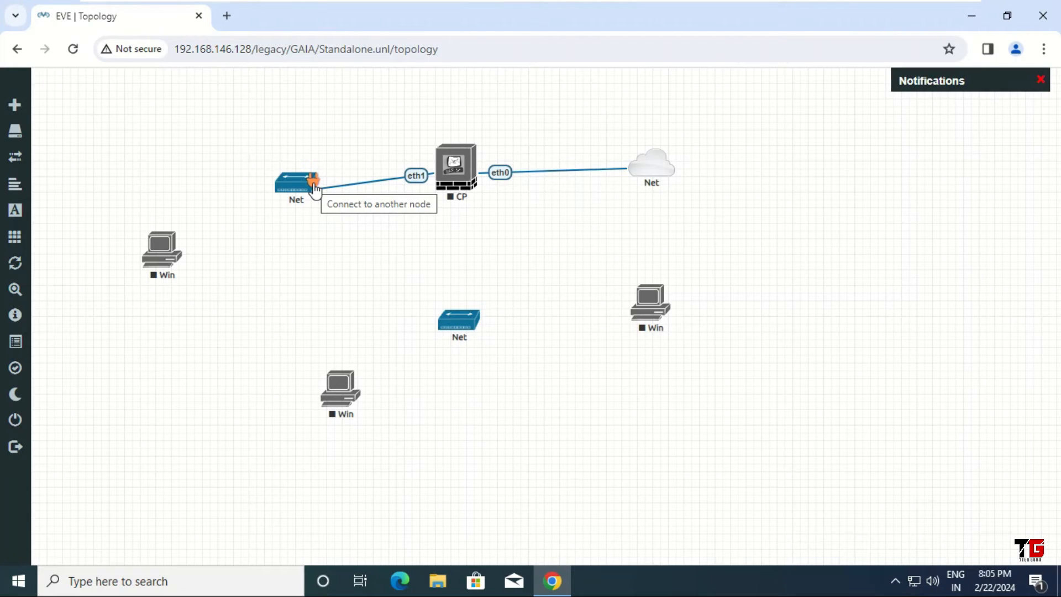
{"action": "left_click_drag", "start_coordinate": [315, 188], "coordinate": [168, 241]}
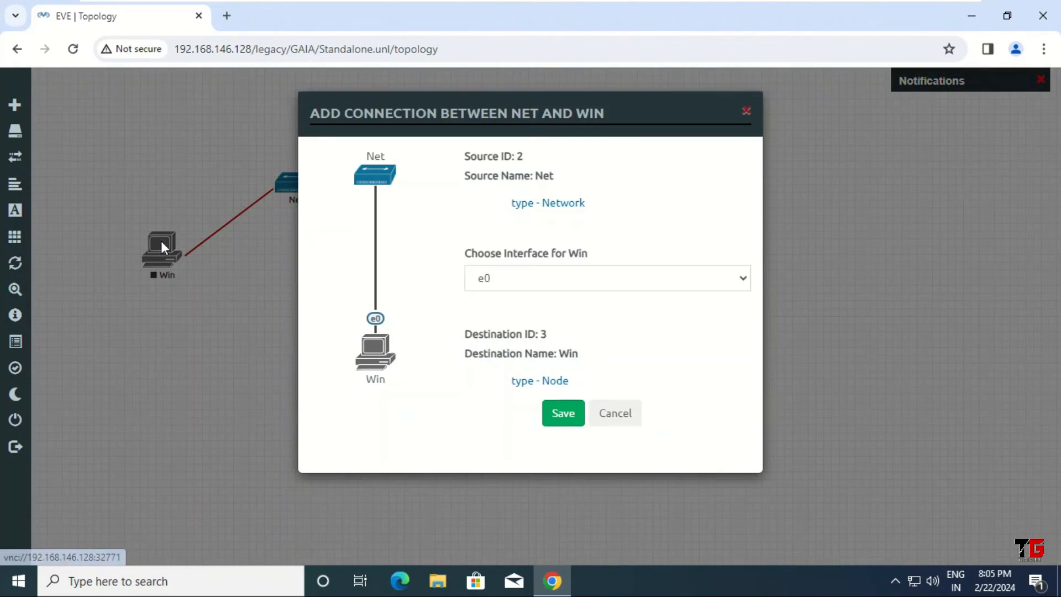
{"action": "left_click", "coordinate": [573, 425]}
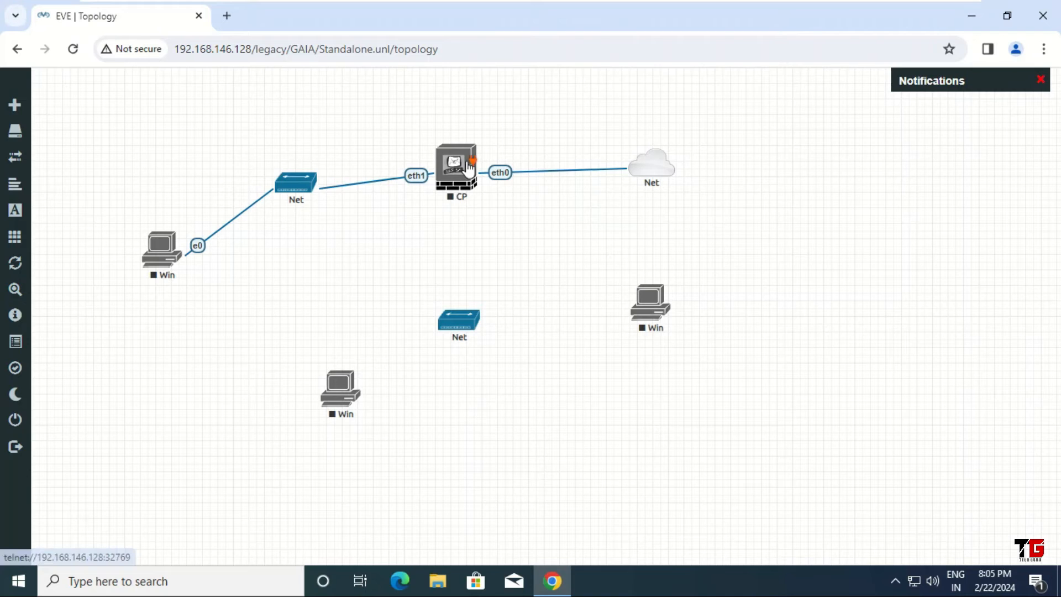
Connect the lower bridge network to the CP node's eth2 interface and to the win-7 node's e0 interface
{"action": "left_click_drag", "start_coordinate": [466, 169], "coordinate": [462, 315]}
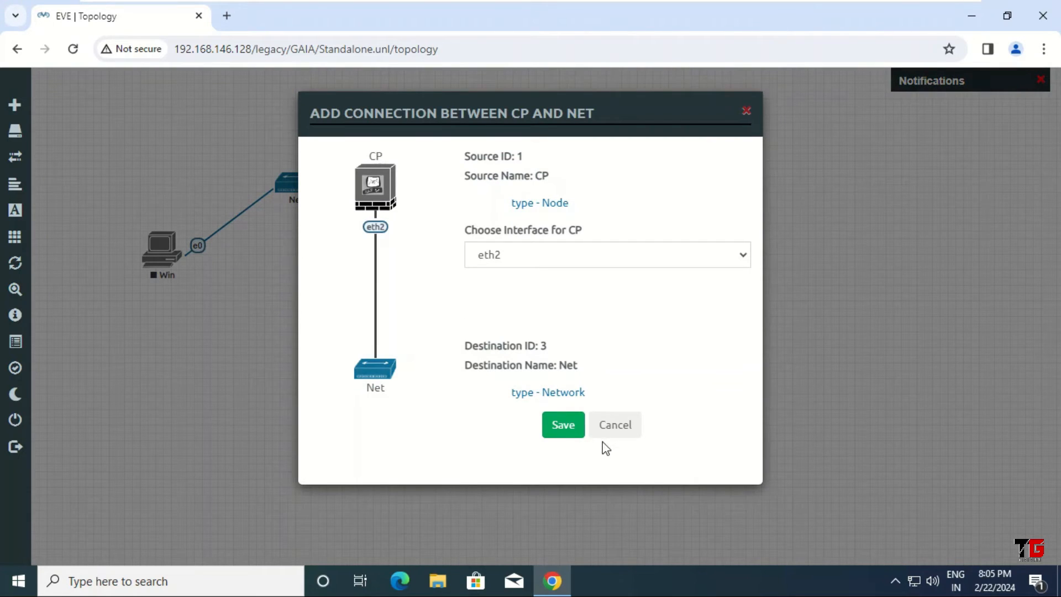
{"action": "left_click", "coordinate": [569, 429]}
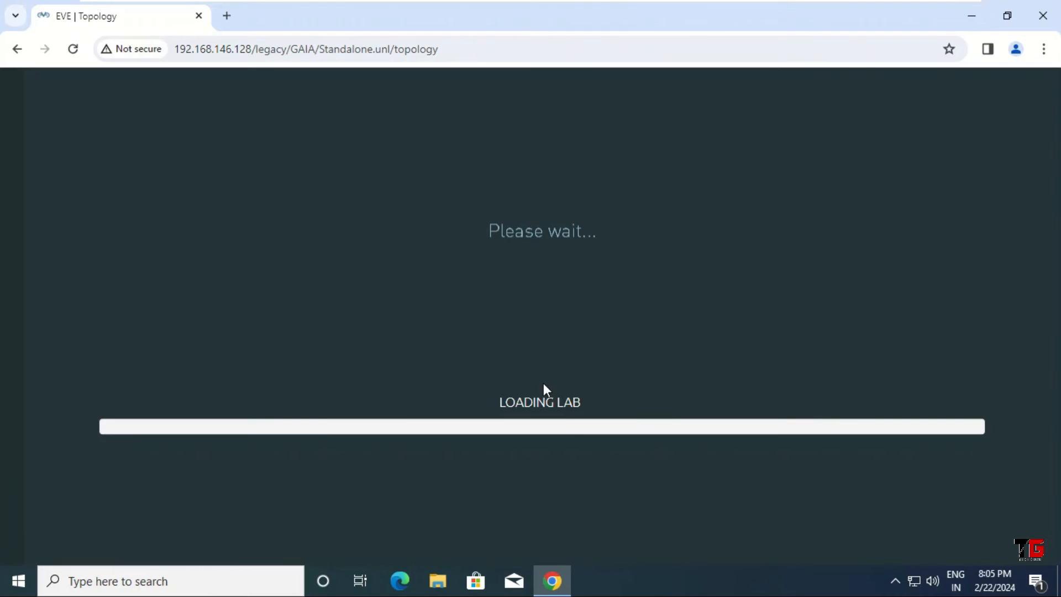
{"action": "left_click_drag", "start_coordinate": [475, 329], "coordinate": [346, 387]}
{"action": "left_click", "coordinate": [563, 413]}
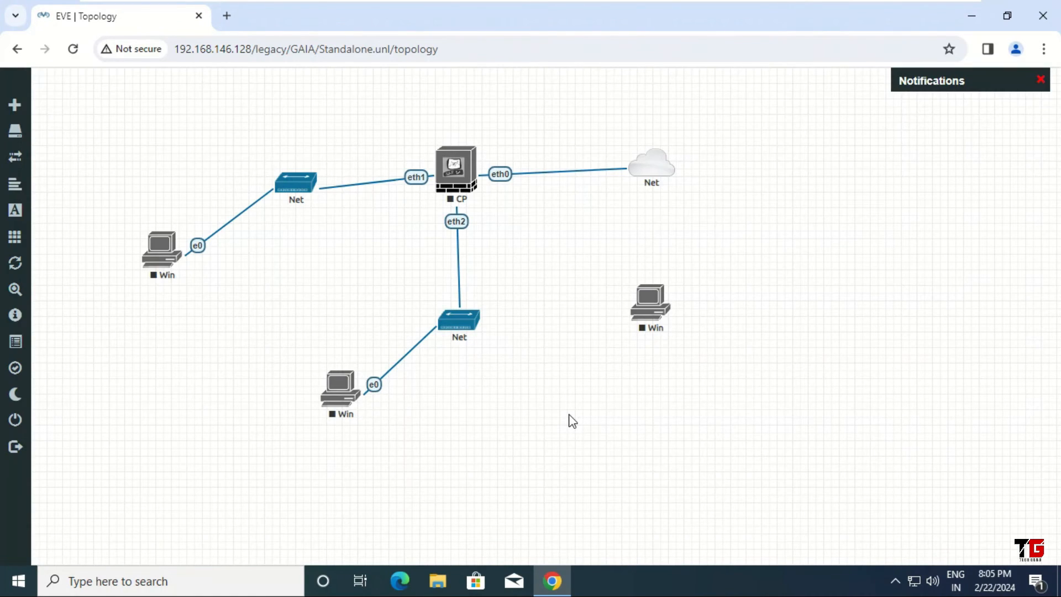
Connect the management cloud to e0 of the Windows node below it, and add the text "Host Win10 Gaia + Smart Console" under that node
{"action": "left_click_drag", "start_coordinate": [675, 169], "coordinate": [650, 303]}
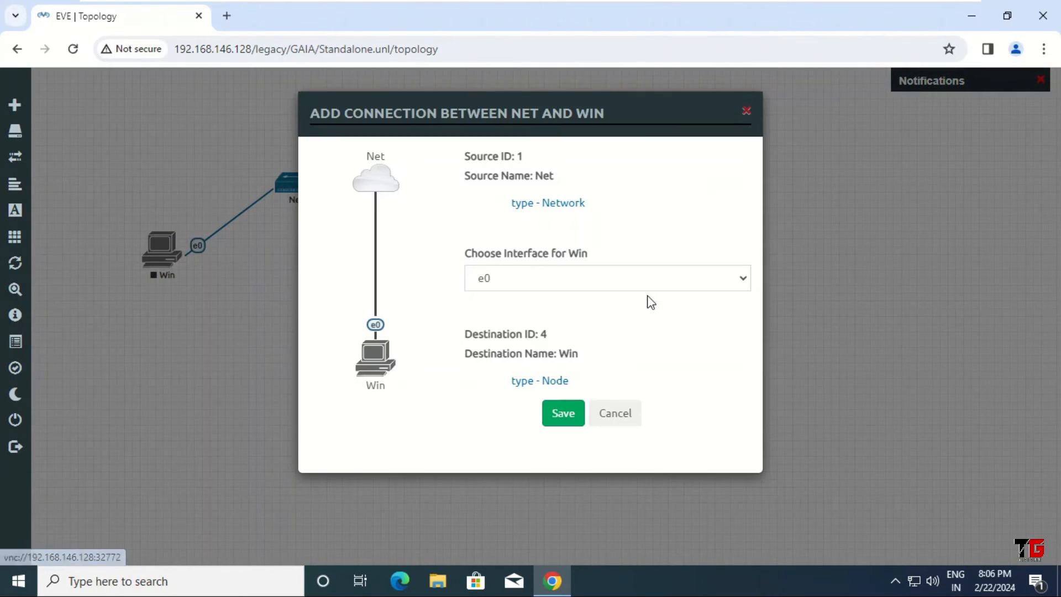
{"action": "left_click", "coordinate": [572, 414]}
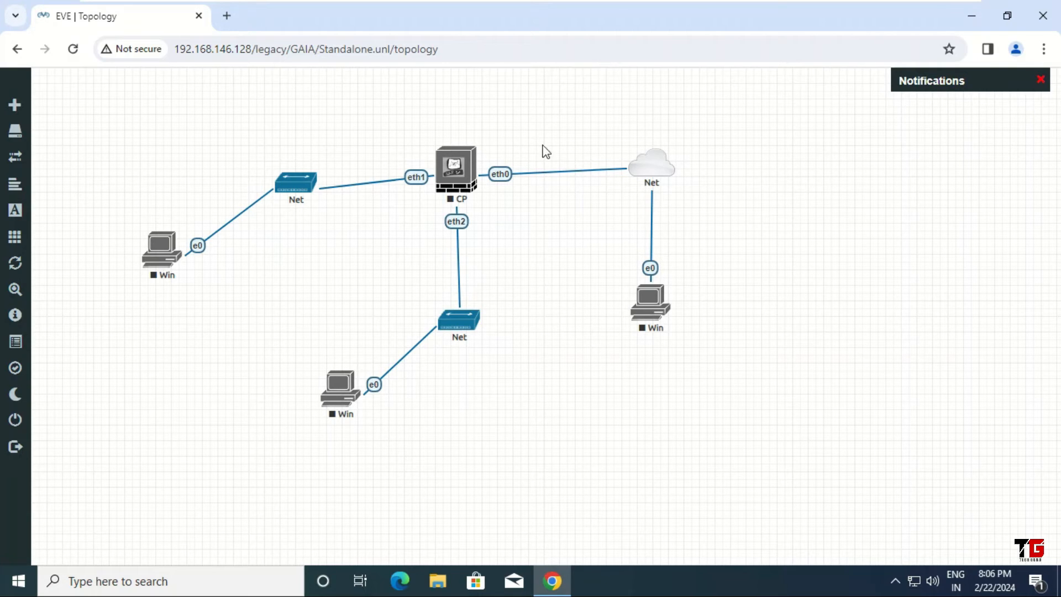
{"action": "right_click", "coordinate": [525, 103]}
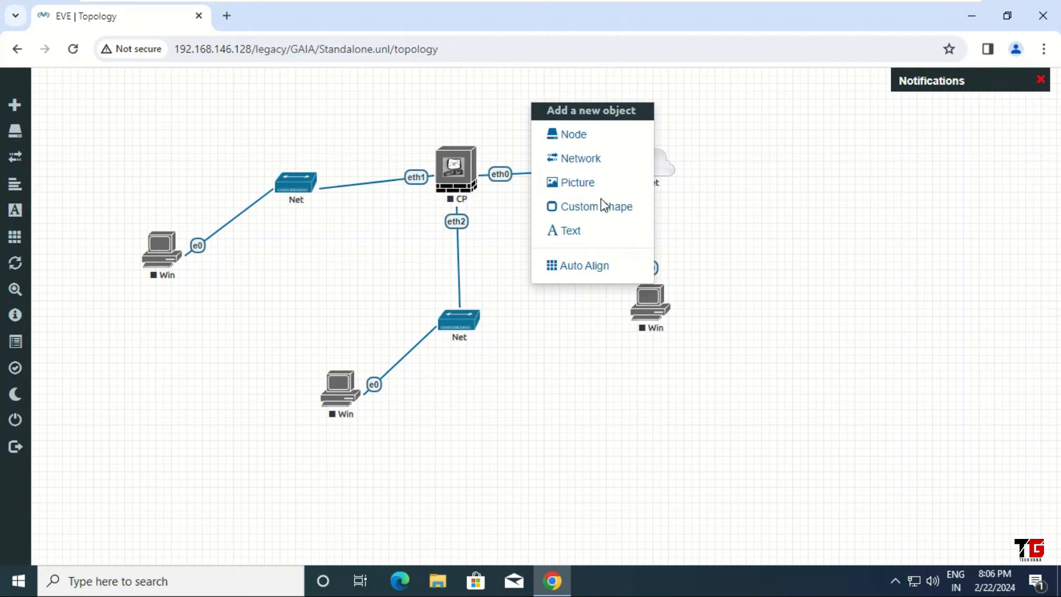
{"action": "left_click", "coordinate": [590, 237]}
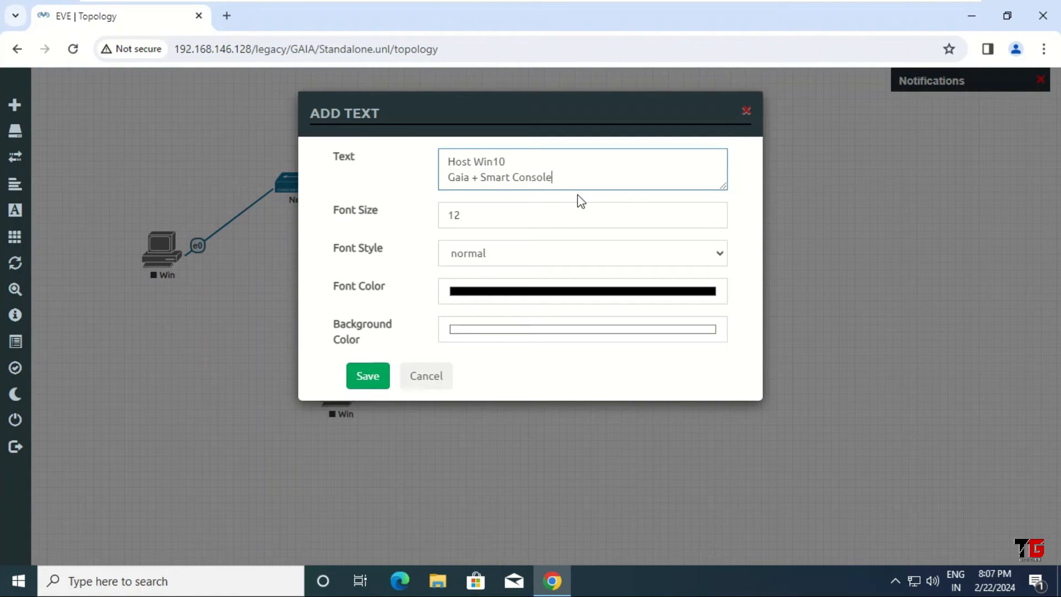
{"action": "left_click", "coordinate": [367, 379]}
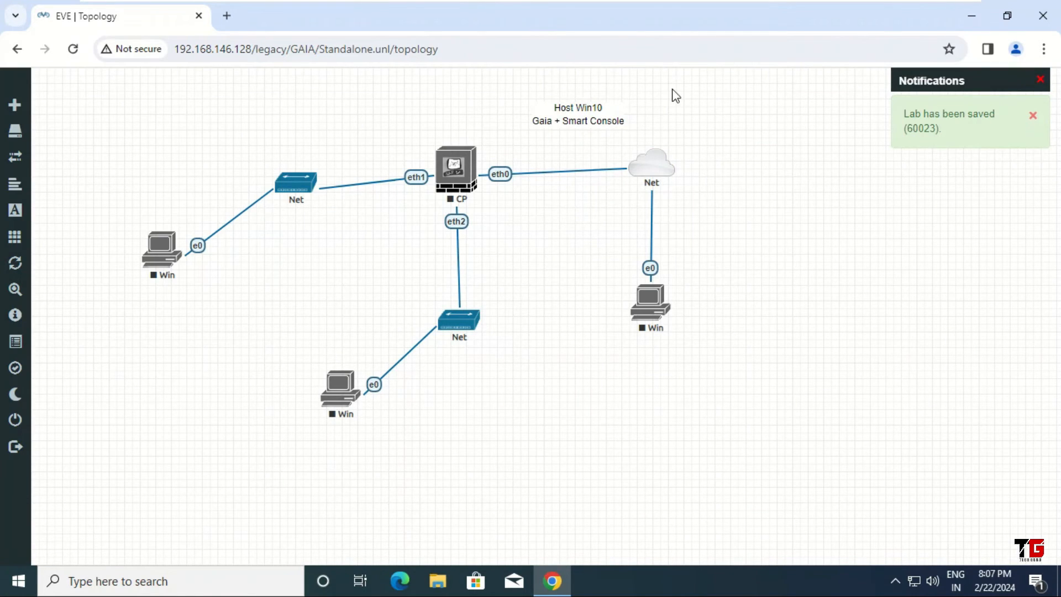
{"action": "left_click_drag", "start_coordinate": [577, 117], "coordinate": [649, 363]}
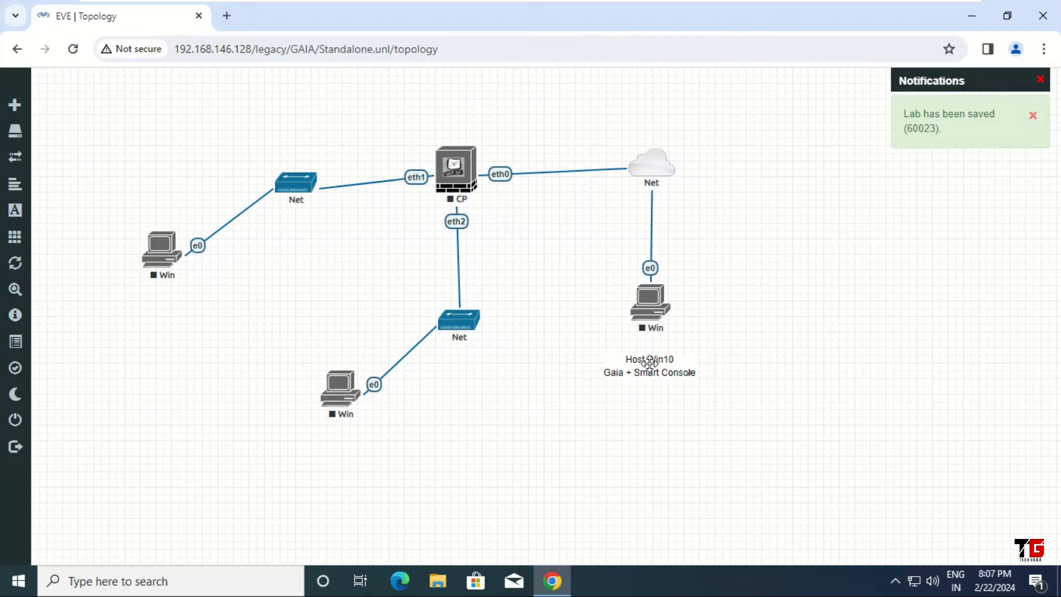
Edit the Windows node below the cloud, entering the name "Host Machine / Base Machine" and choosing the Desktop2.png icon
{"action": "right_click", "coordinate": [650, 314]}
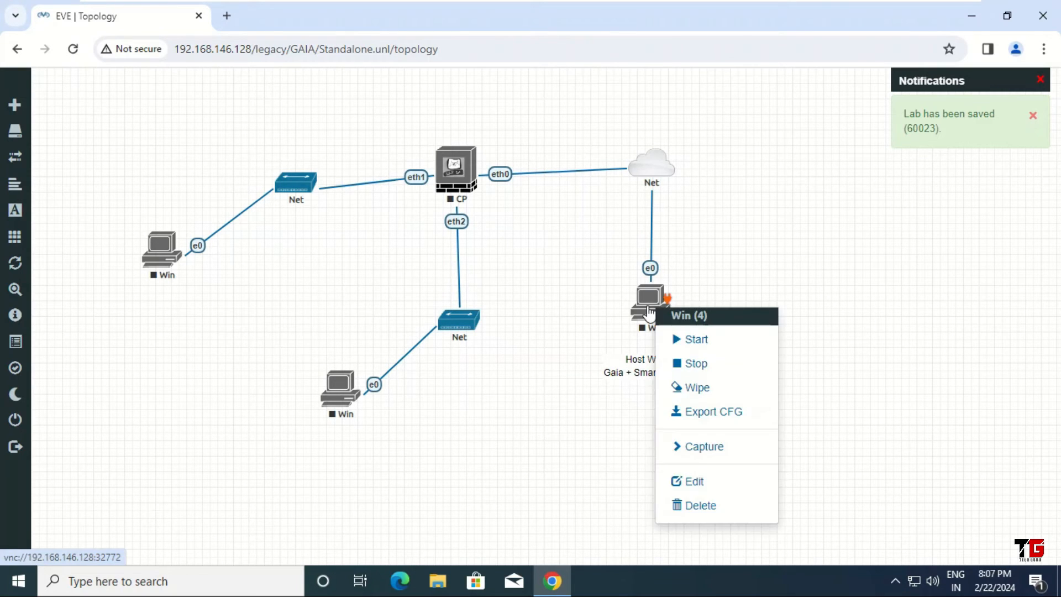
{"action": "left_click", "coordinate": [697, 482]}
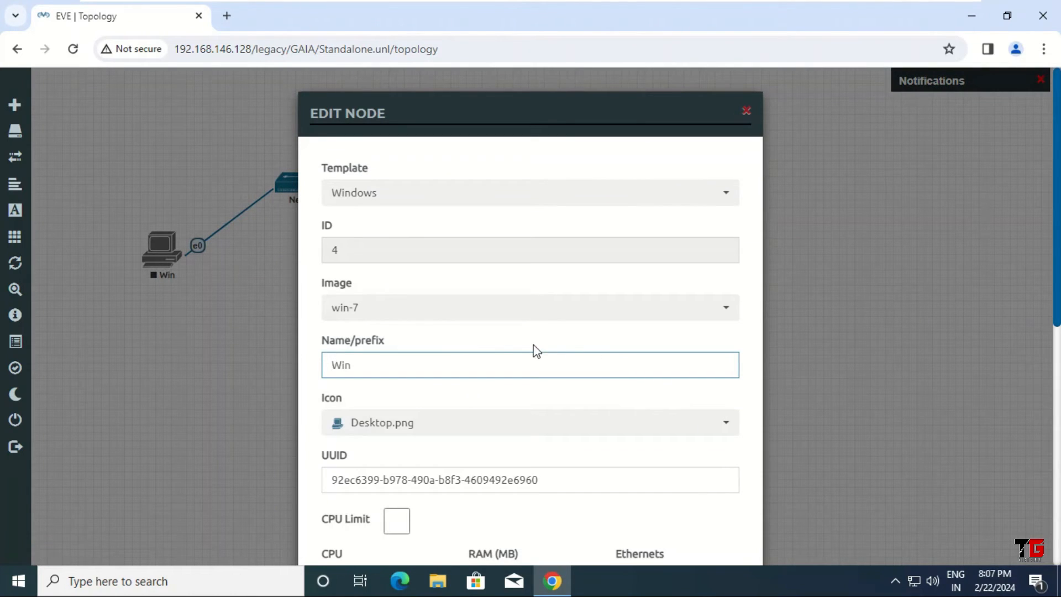
{"action": "left_click_drag", "start_coordinate": [391, 367], "coordinate": [306, 368]}
{"action": "type", "text": "Host Machine / Base Machine"}
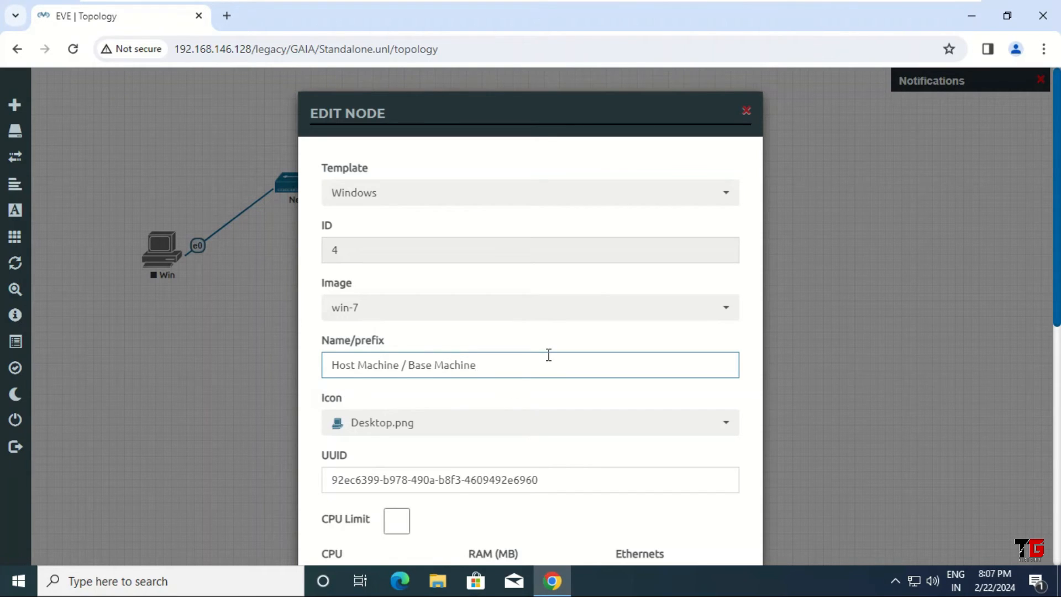
{"action": "scroll", "coordinate": [549, 354], "scroll_direction": "down", "scroll_amount": 3}
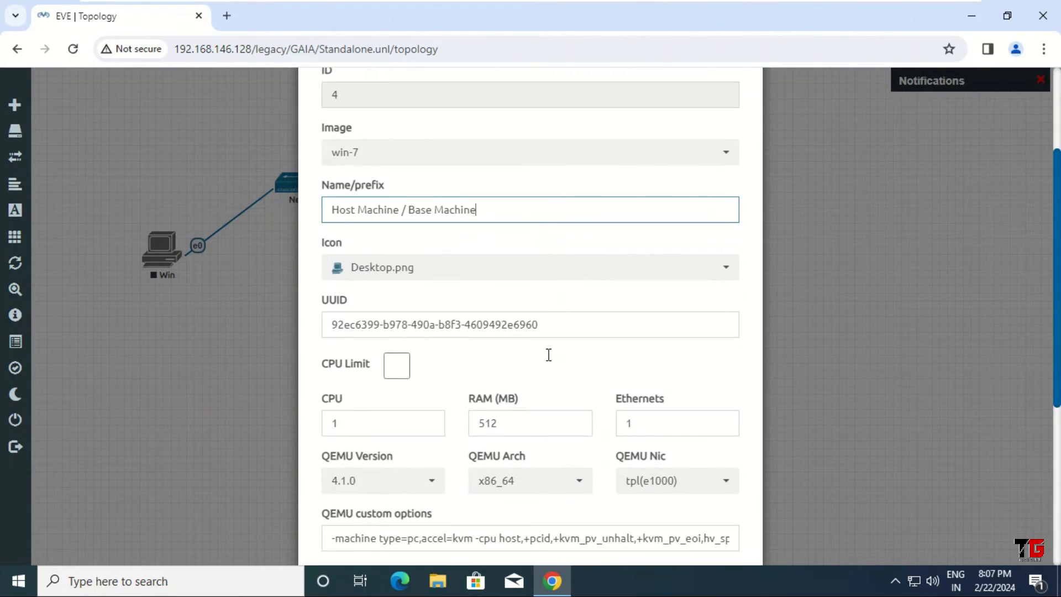
{"action": "left_click", "coordinate": [726, 270]}
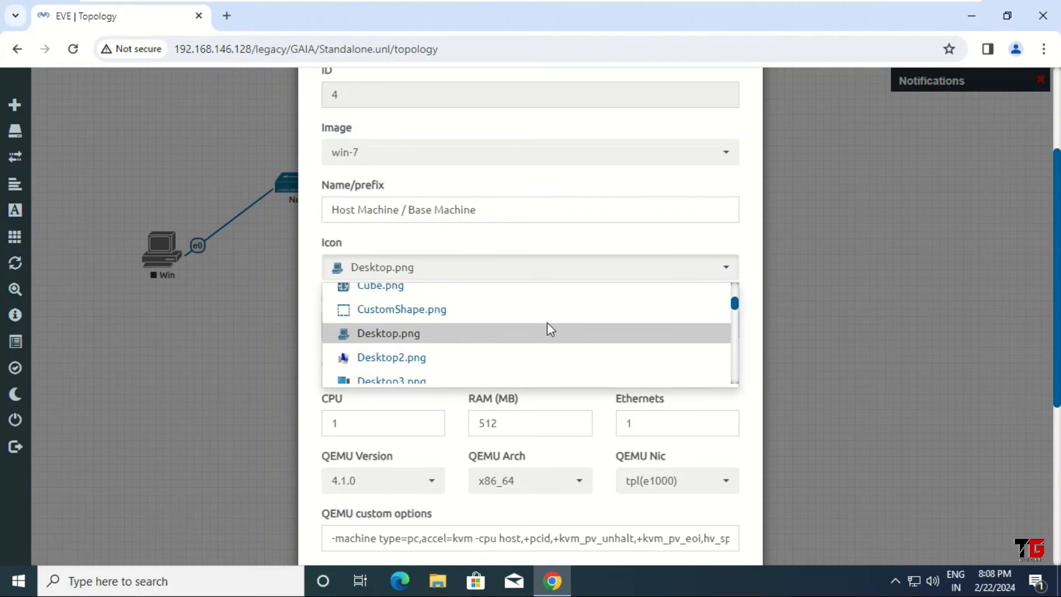
{"action": "left_click", "coordinate": [439, 360]}
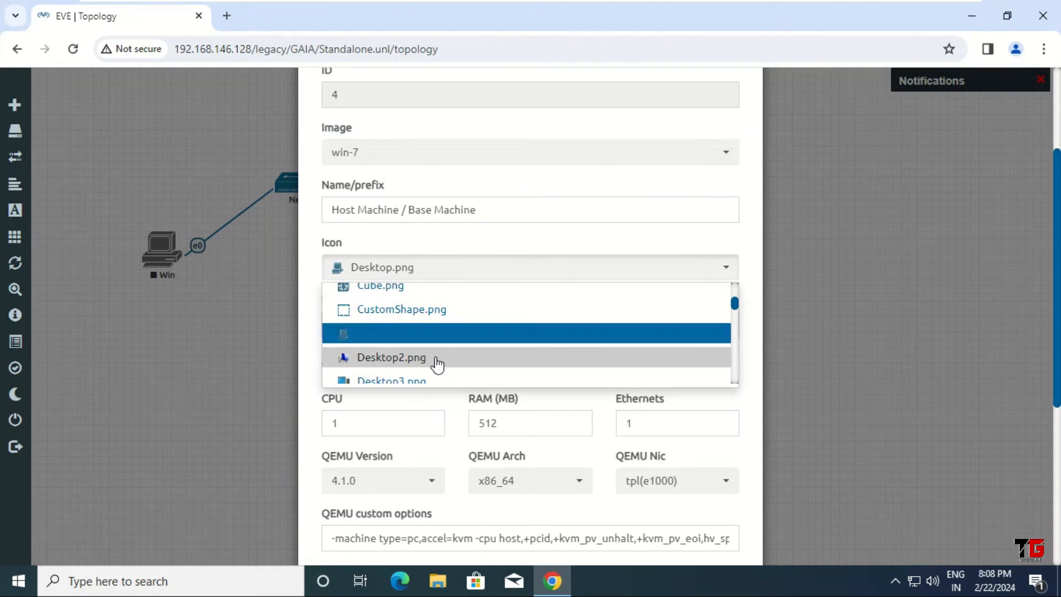
{"action": "scroll", "coordinate": [583, 393], "scroll_direction": "down", "scroll_amount": 5}
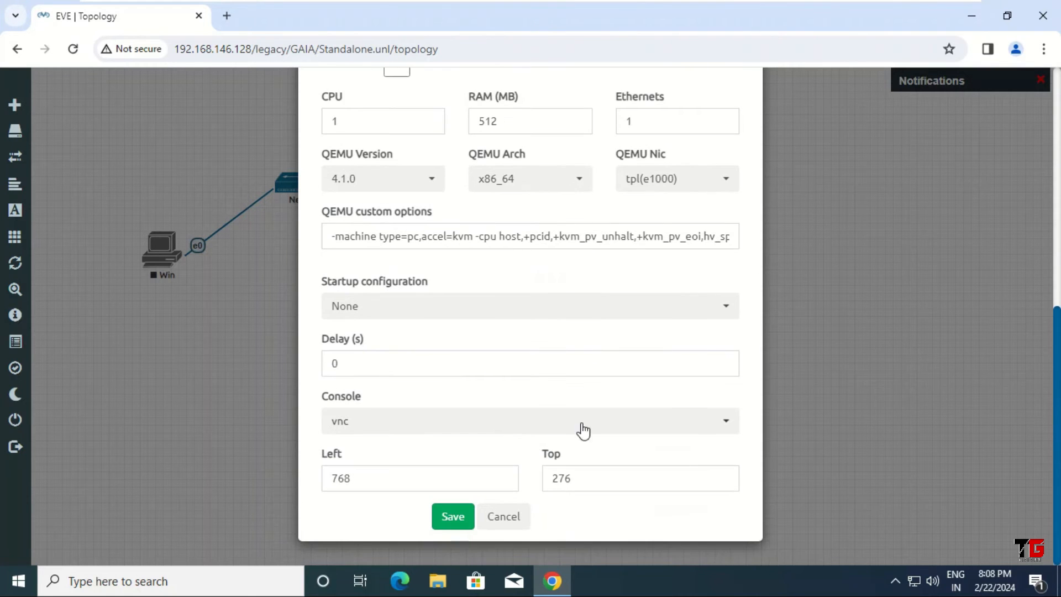
{"action": "left_click", "coordinate": [449, 522]}
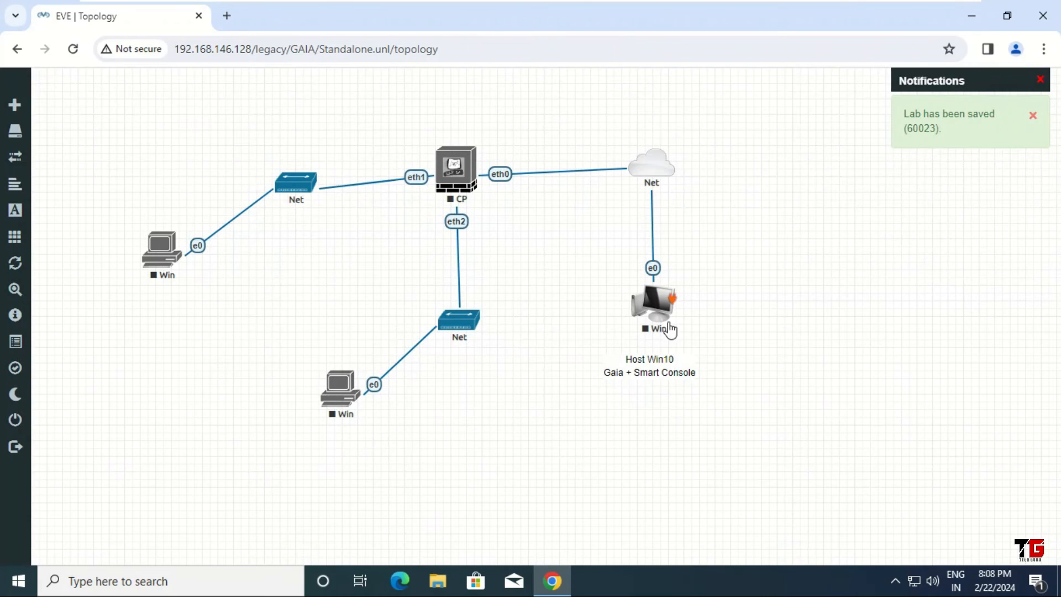
Enlarge the "Host Win10 Gaia + Smart Console" label and center it directly beneath the host node, with its full text fitting
{"action": "left_click_drag", "start_coordinate": [681, 376], "coordinate": [668, 353]}
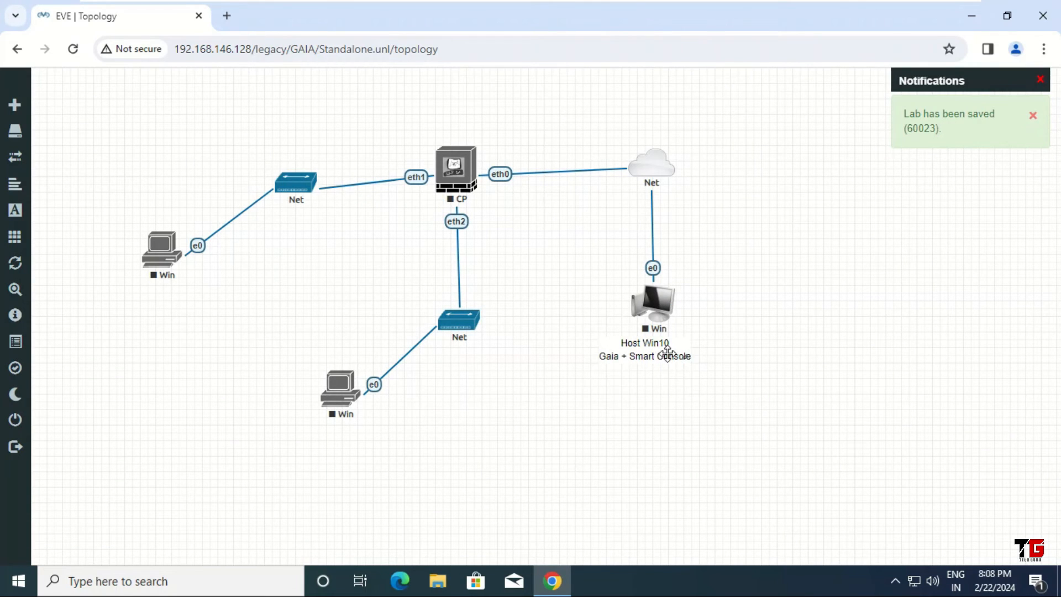
{"action": "left_click", "coordinate": [654, 353]}
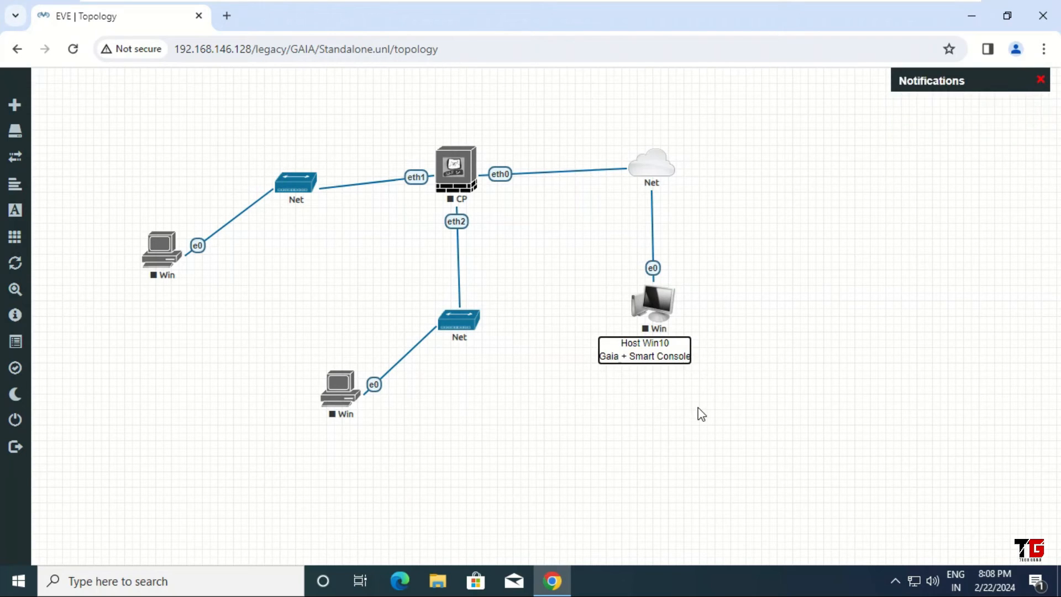
{"action": "left_click", "coordinate": [655, 411]}
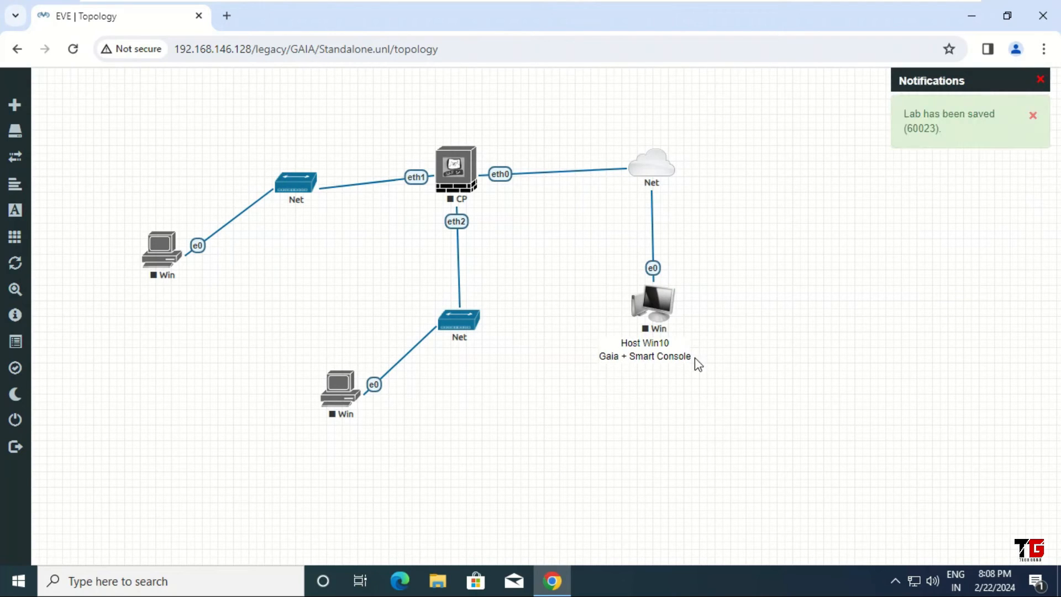
{"action": "left_click_drag", "start_coordinate": [684, 351], "coordinate": [657, 364]}
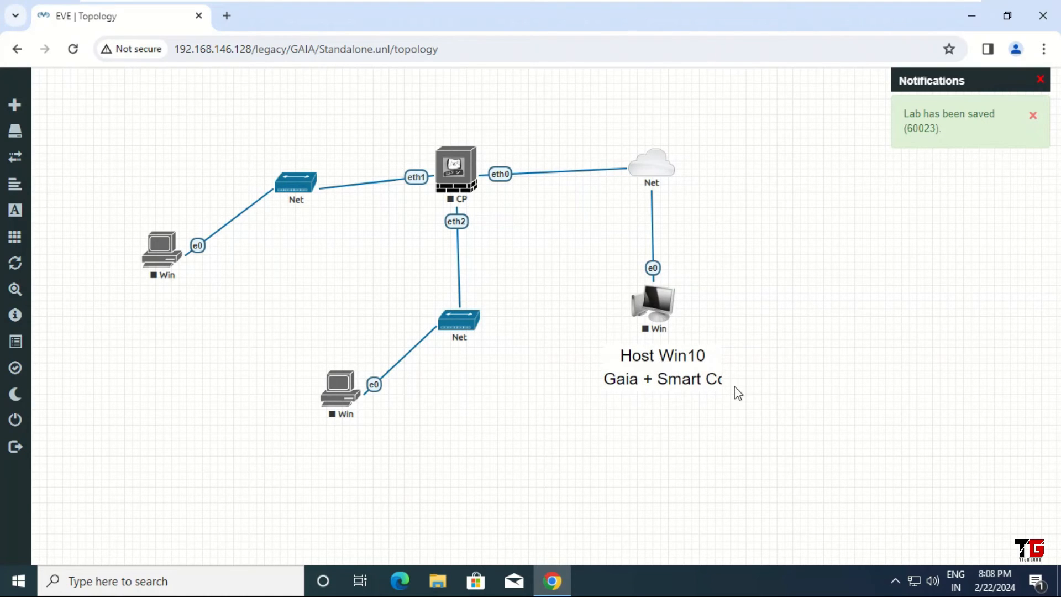
{"action": "left_click", "coordinate": [686, 362]}
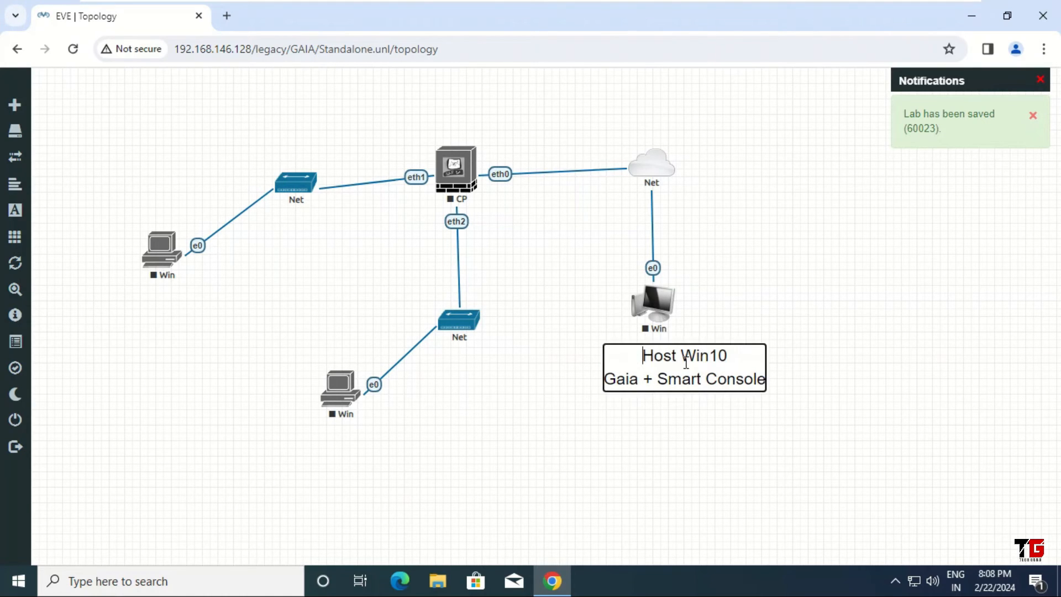
{"action": "left_click", "coordinate": [770, 367]}
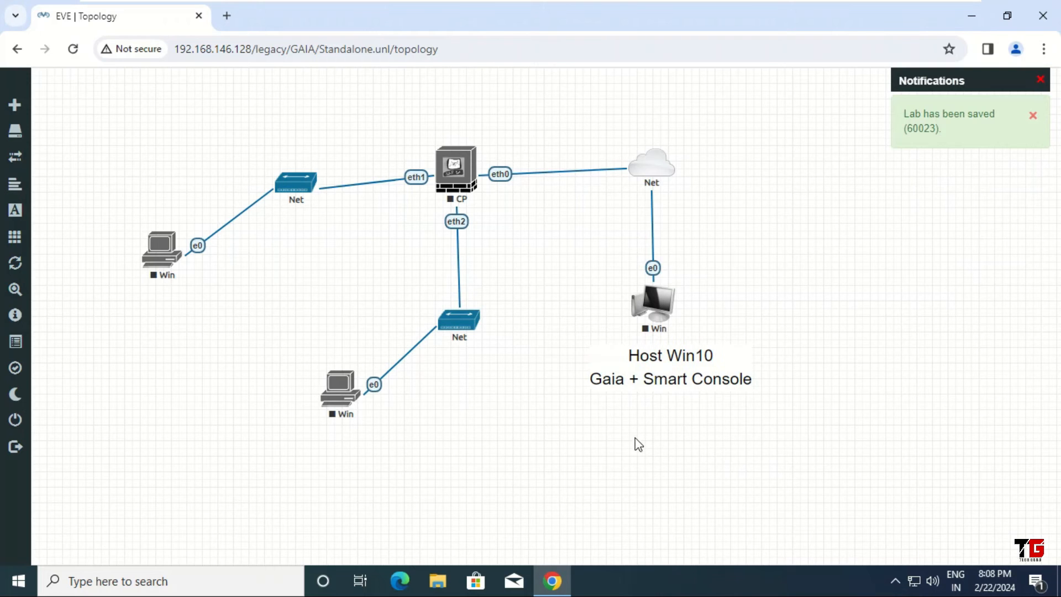
Add a two-line text label reading "LAN" and "172.16.0.0/16" above the link between the upper bridge network and CP
{"action": "right_click", "coordinate": [331, 126]}
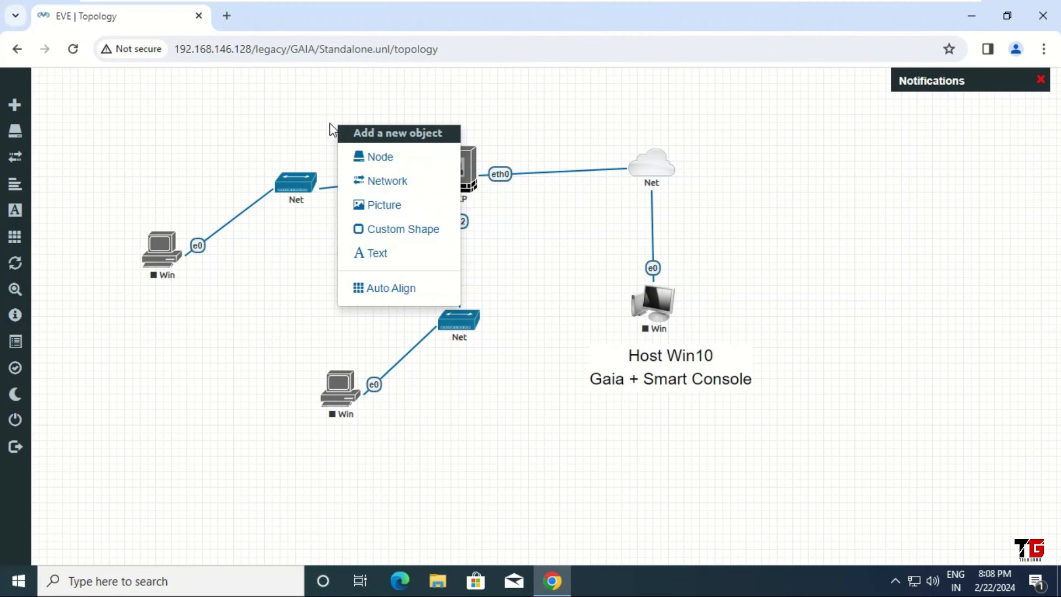
{"action": "left_click", "coordinate": [380, 255]}
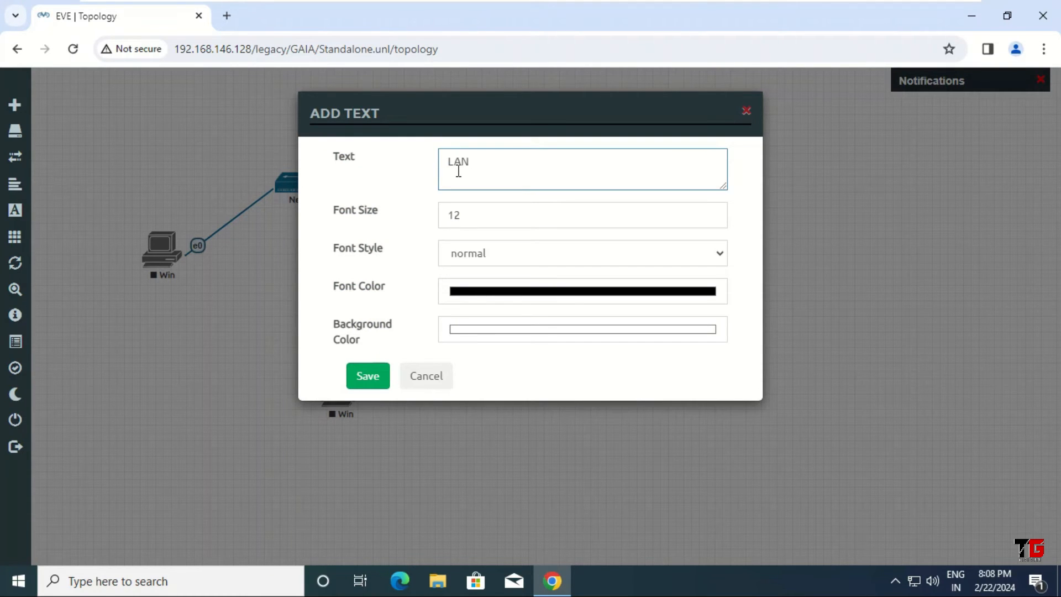
{"action": "key", "text": "Return"}
{"action": "type", "text": "172.16.0.0/16"}
{"action": "left_click", "coordinate": [373, 379]}
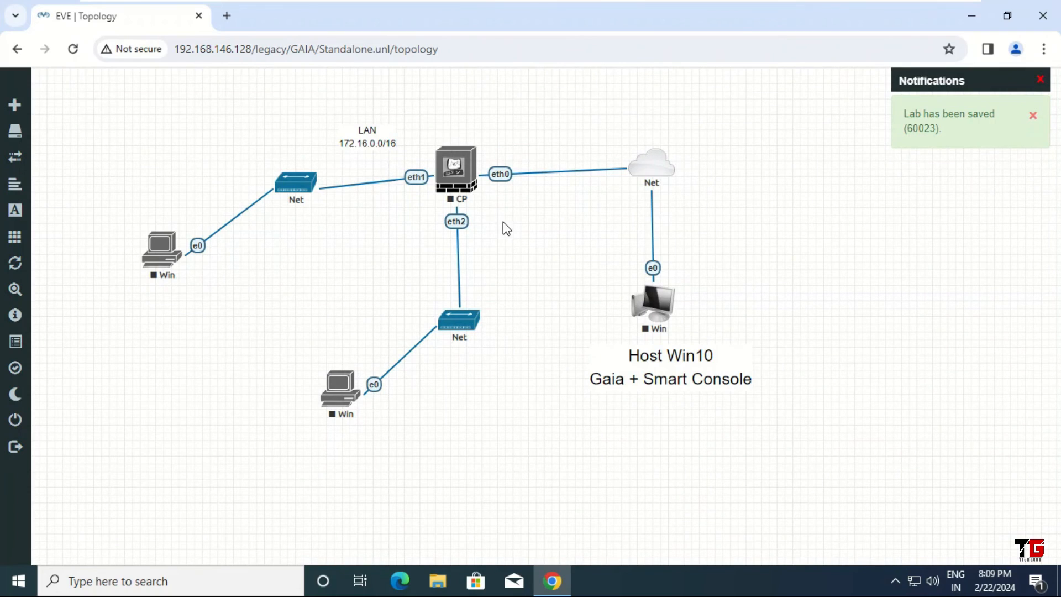
Enlarge the LAN label so its full text fits, and place it just above the eth1 link
{"action": "mouse_move", "coordinate": [367, 137]}
{"action": "left_mouse_down"}
{"action": "mouse_move", "coordinate": [319, 103]}
{"action": "mouse_move", "coordinate": [356, 119]}
{"action": "left_mouse_up"}
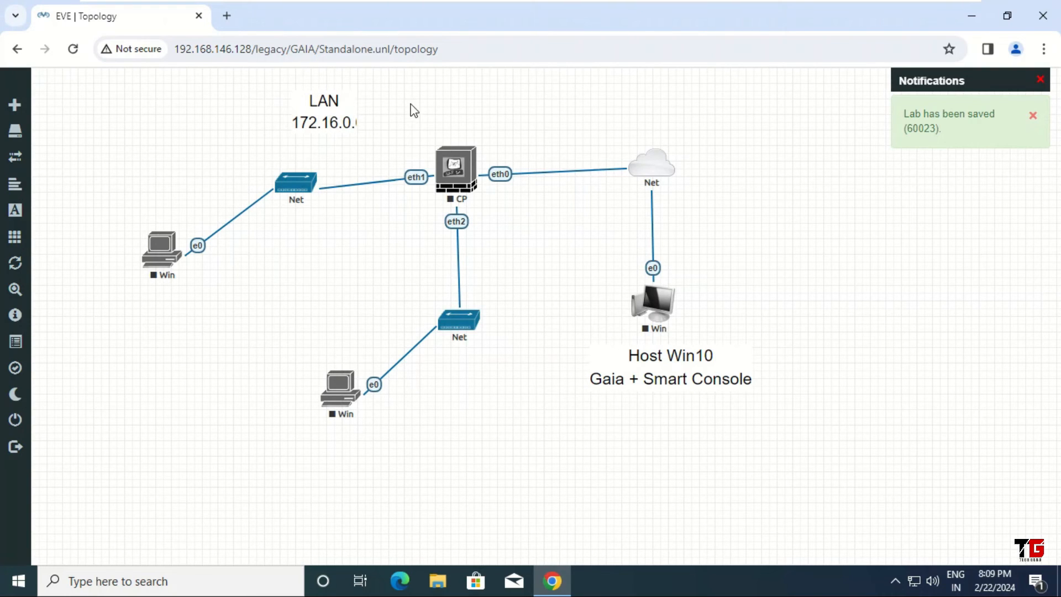
{"action": "double_click", "coordinate": [314, 106]}
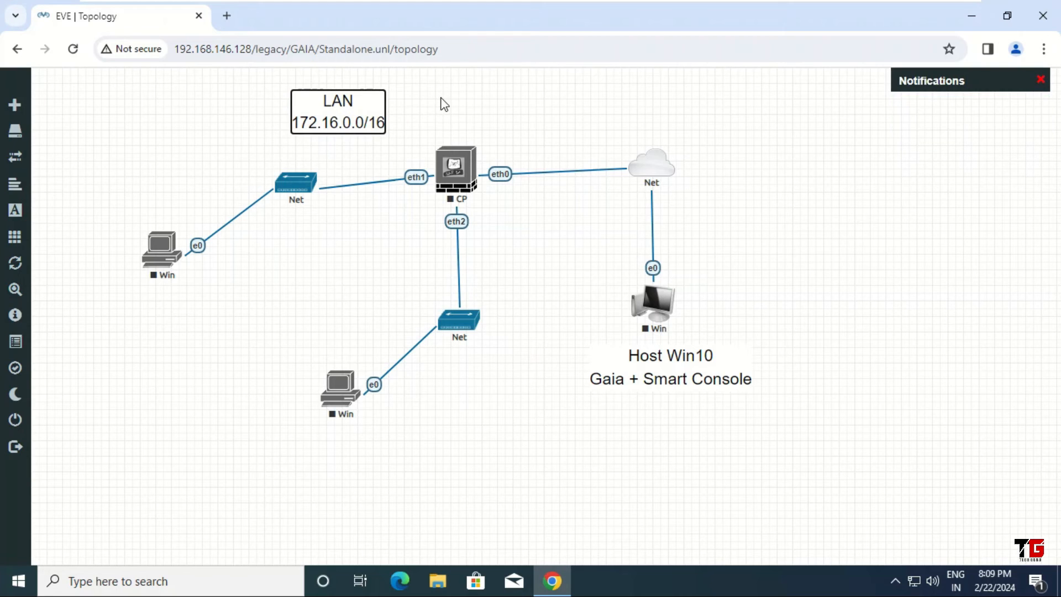
{"action": "left_click", "coordinate": [466, 106]}
{"action": "left_click_drag", "start_coordinate": [338, 107], "coordinate": [362, 138]}
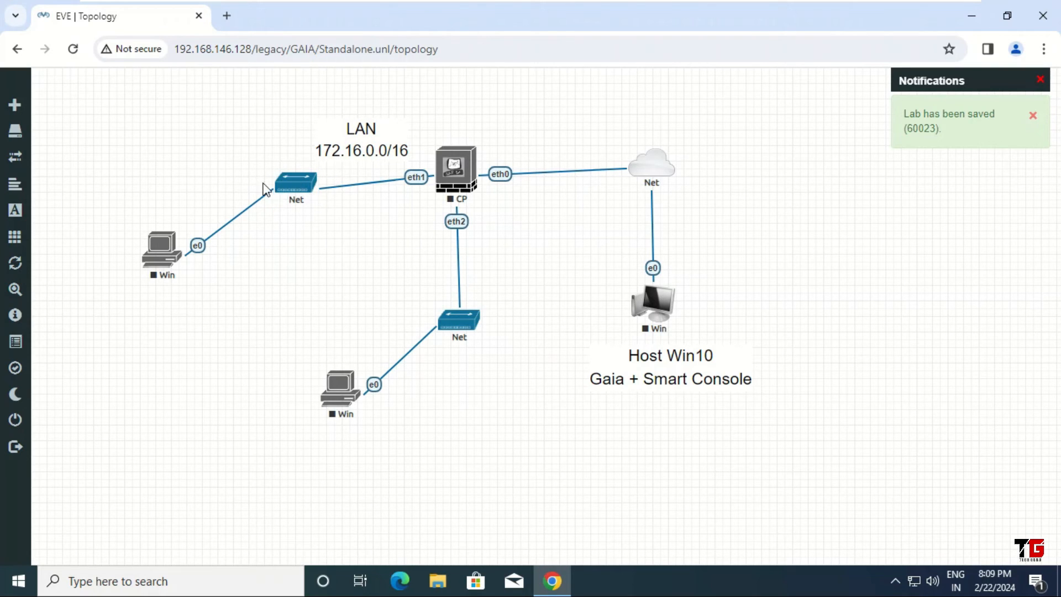
Spread out the LAN side by shifting the upper bridge network and LAN label left and its Windows node slightly lower
{"action": "left_click_drag", "start_coordinate": [293, 188], "coordinate": [262, 188]}
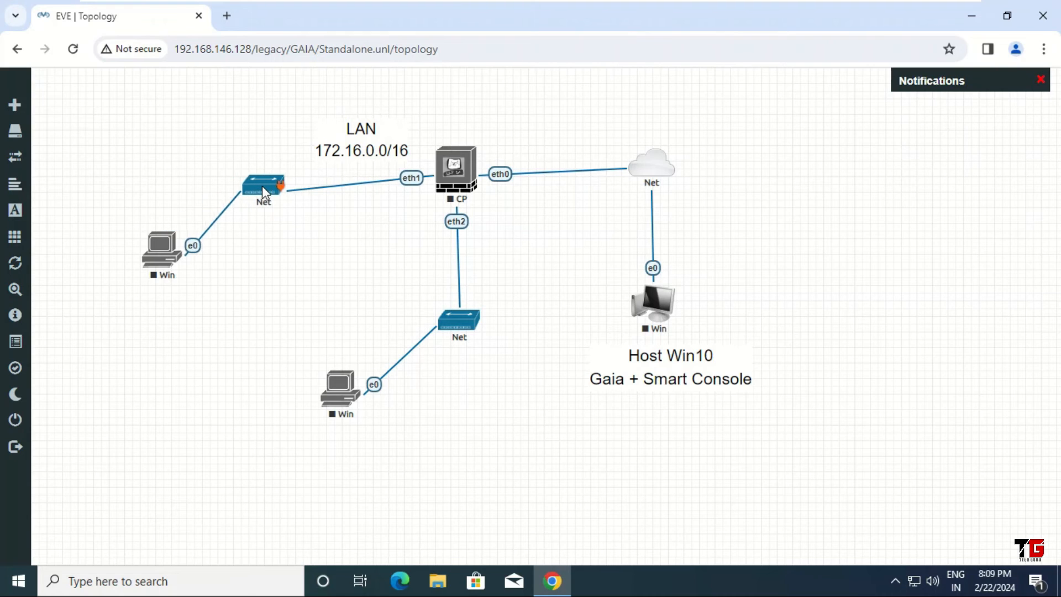
{"action": "left_click_drag", "start_coordinate": [350, 142], "coordinate": [330, 143]}
{"action": "left_click_drag", "start_coordinate": [162, 259], "coordinate": [158, 277]}
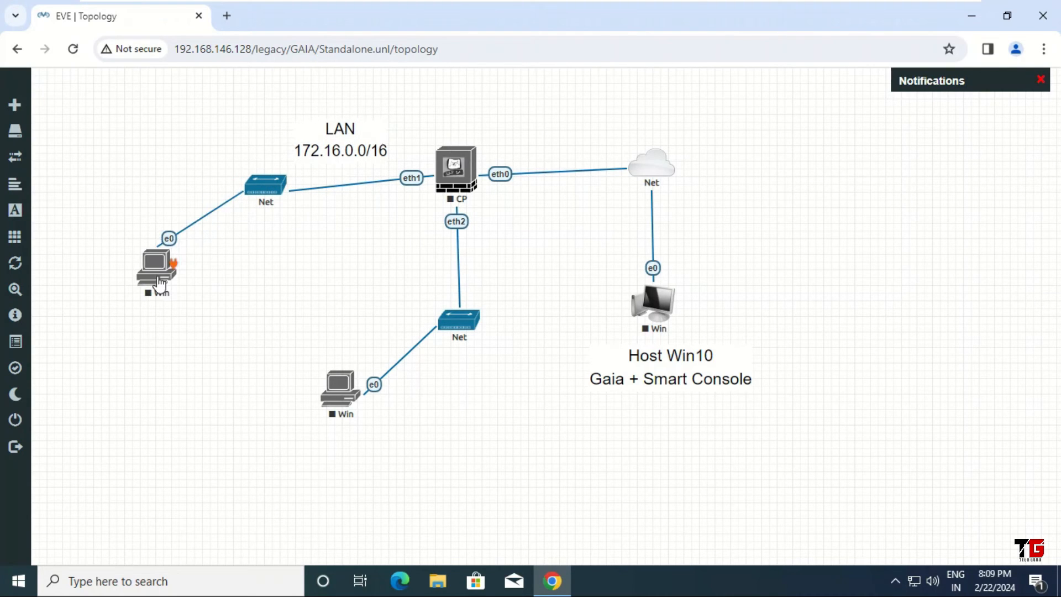
Edit the win-10 node on the LAN side, entering the name "Windows -10", and shift the node slightly left
{"action": "right_click", "coordinate": [162, 277]}
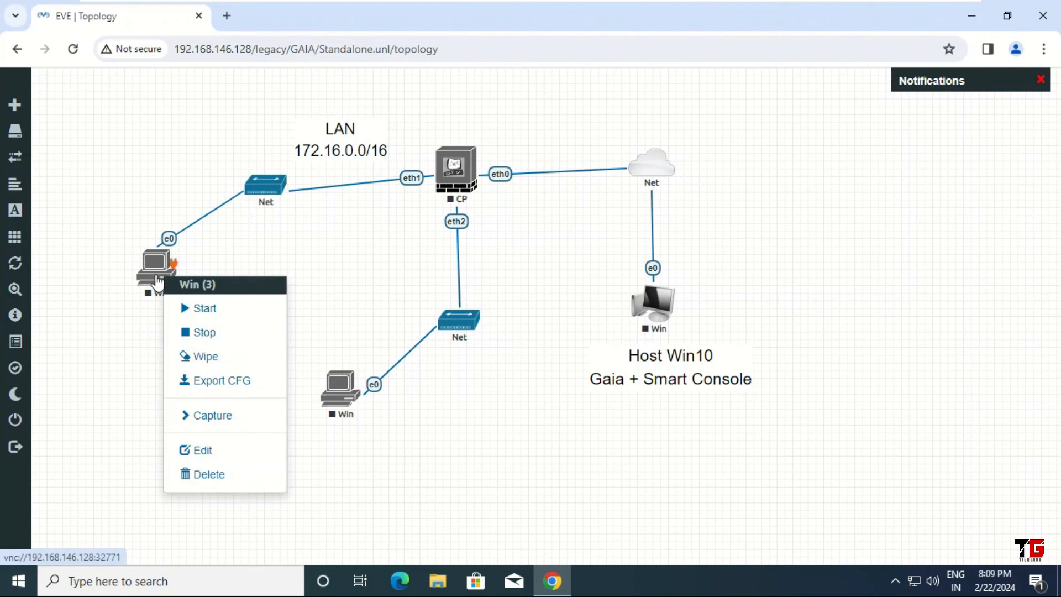
{"action": "left_click", "coordinate": [210, 451]}
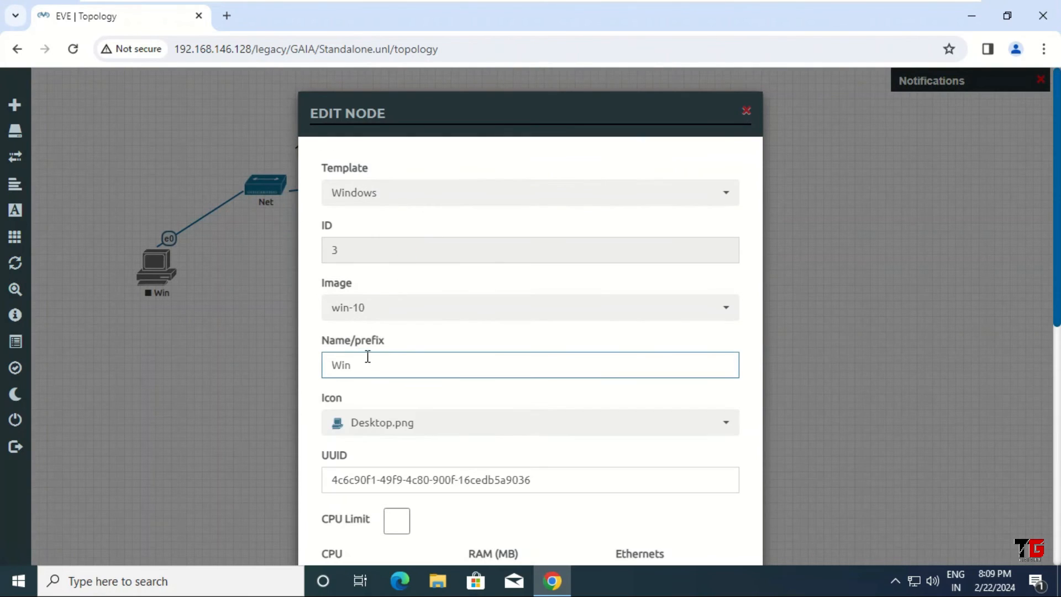
{"action": "left_click_drag", "start_coordinate": [374, 372], "coordinate": [298, 379]}
{"action": "type", "text": "Windows -10"}
{"action": "scroll", "coordinate": [470, 406], "scroll_direction": "down", "scroll_amount": 6}
{"action": "scroll", "coordinate": [486, 419], "scroll_direction": "down", "scroll_amount": 3}
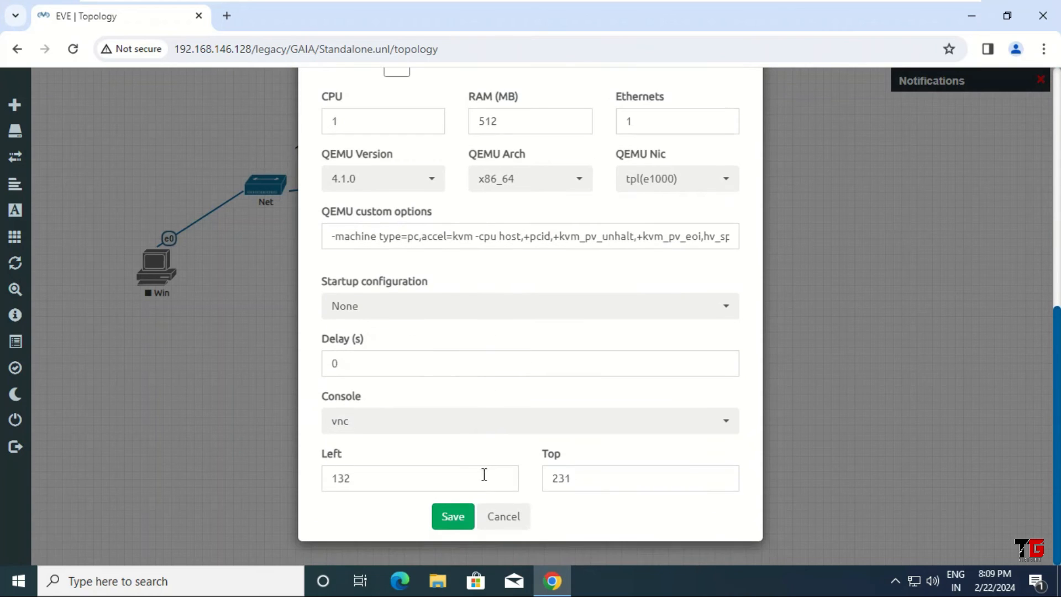
{"action": "left_click", "coordinate": [453, 517]}
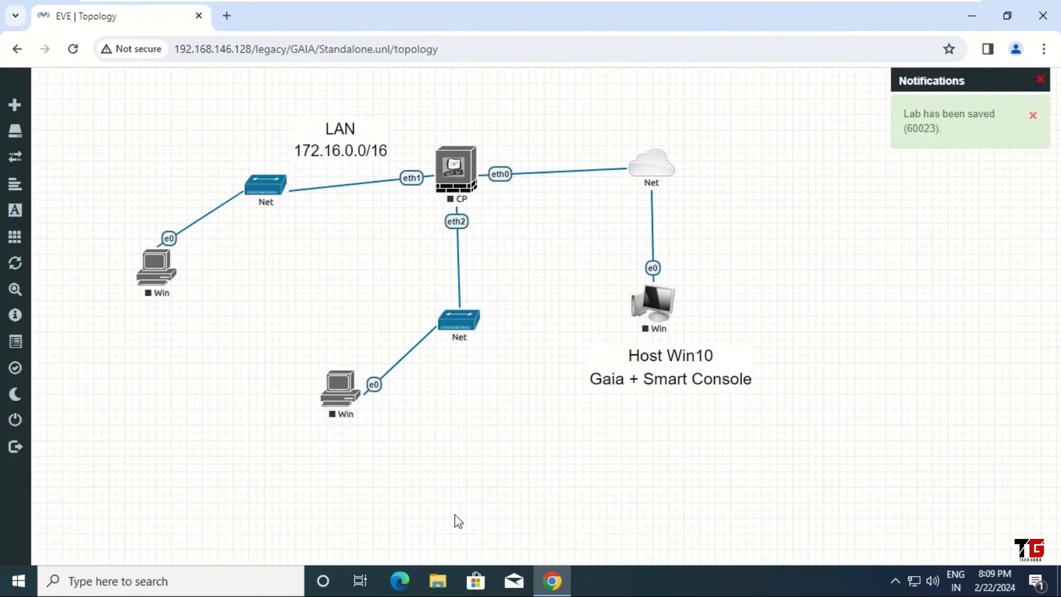
{"action": "left_click_drag", "start_coordinate": [159, 294], "coordinate": [150, 297]}
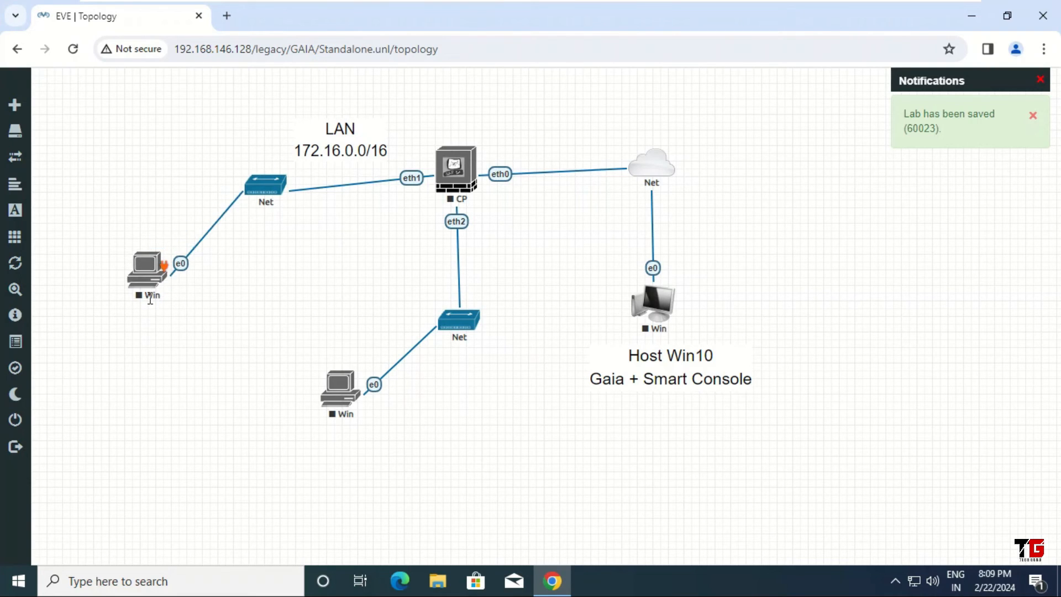
Add a two-line text label reading "DMZ" and "10.0.0.0/8", fully visible and placed just left of the eth2 link below CP
{"action": "right_click", "coordinate": [500, 231]}
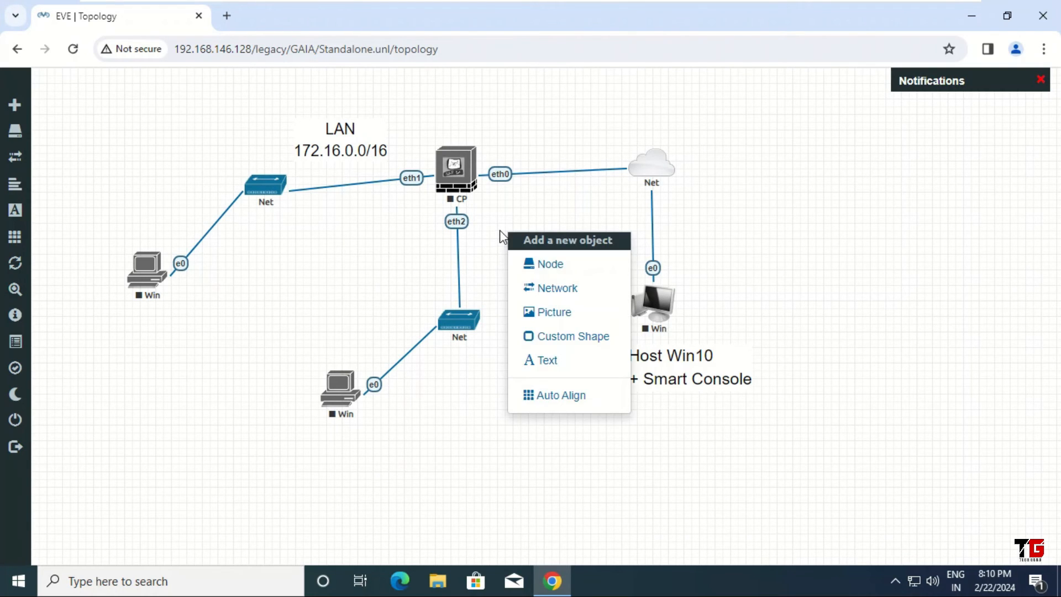
{"action": "left_click", "coordinate": [548, 362]}
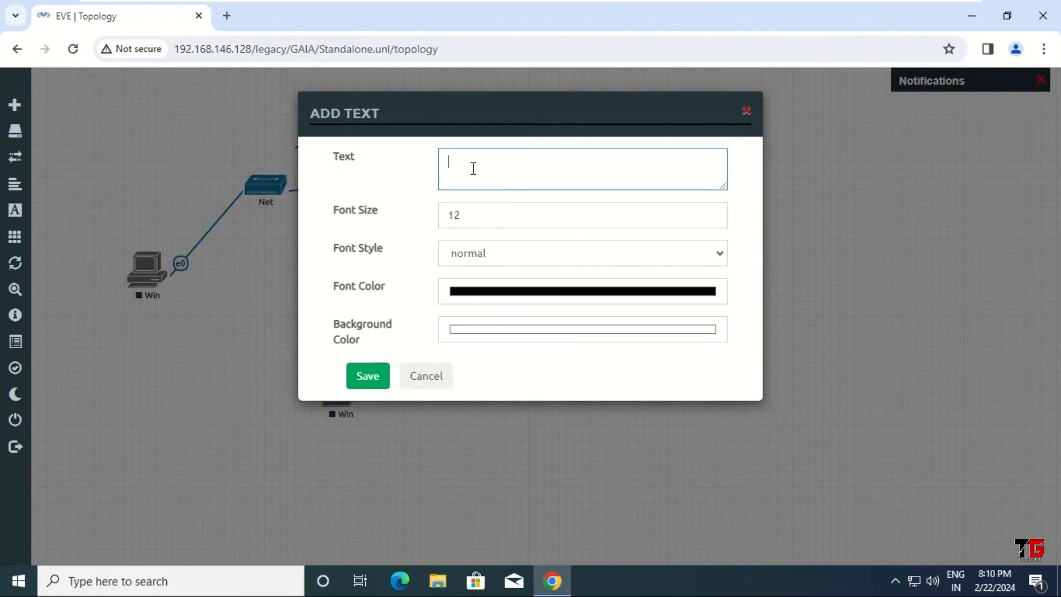
{"action": "type", "text": "DMZ"}
{"action": "left_click", "coordinate": [369, 377]}
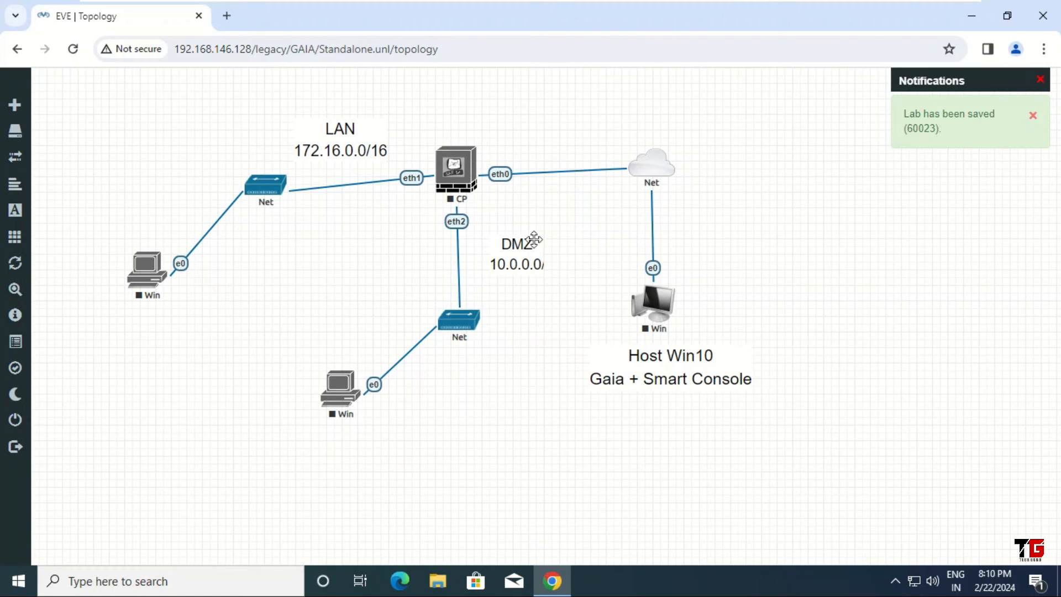
{"action": "left_click_drag", "start_coordinate": [518, 243], "coordinate": [418, 255]}
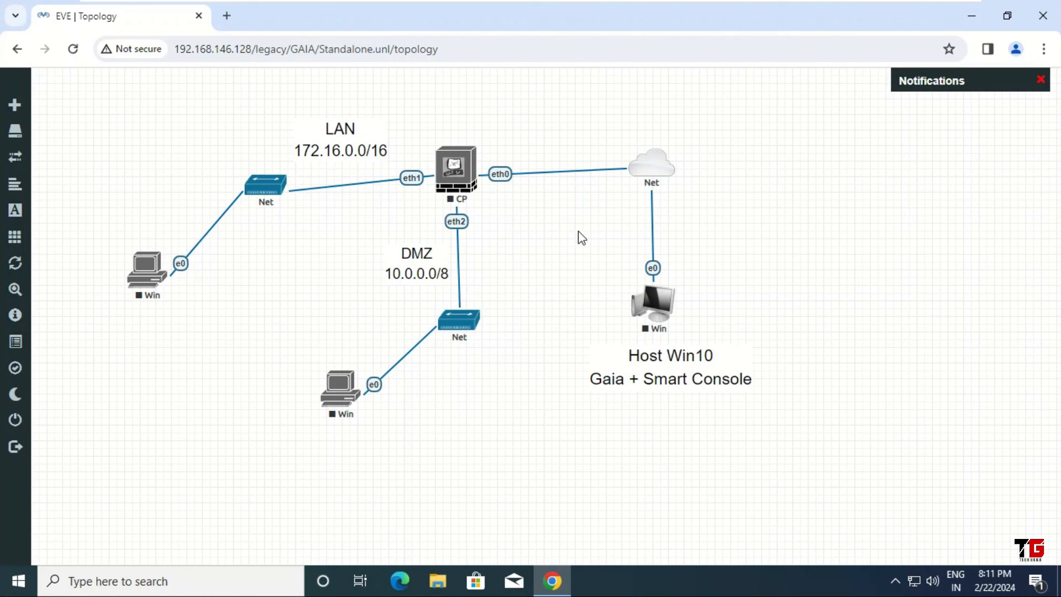
{"action": "left_click_drag", "start_coordinate": [579, 232], "coordinate": [725, 342]}
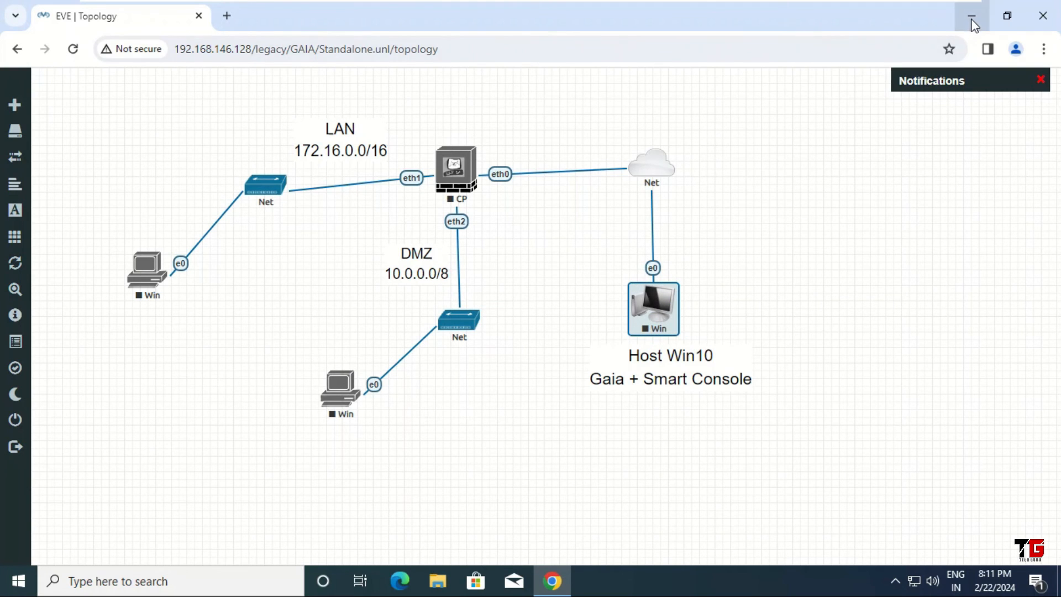
{"action": "left_click", "coordinate": [971, 16]}
{"action": "left_click_drag", "start_coordinate": [366, 104], "coordinate": [748, 352]}
{"action": "left_click_drag", "start_coordinate": [409, 230], "coordinate": [821, 439]}
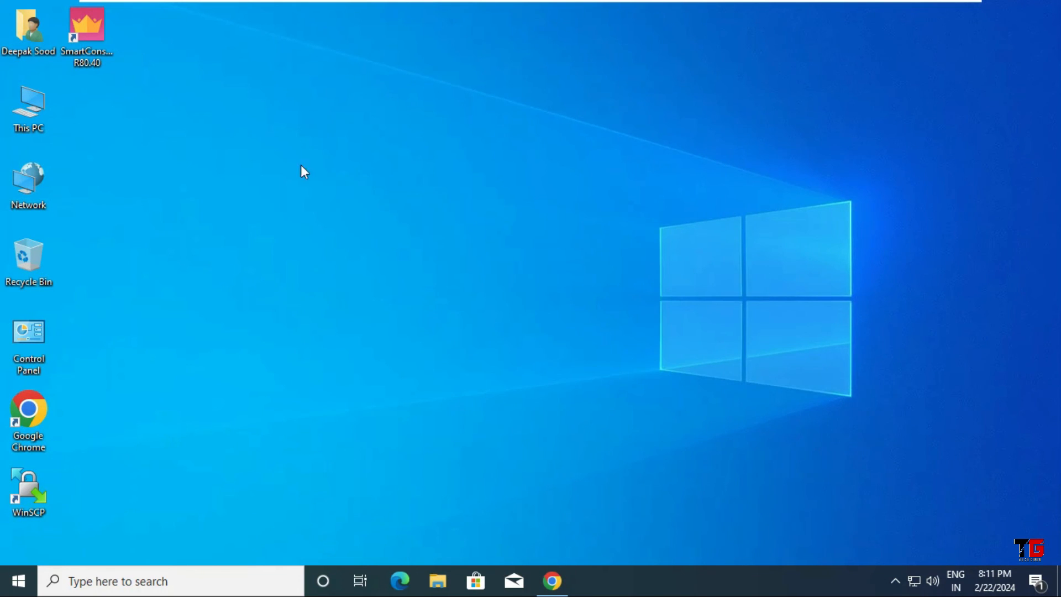
{"action": "left_click_drag", "start_coordinate": [297, 190], "coordinate": [647, 373]}
{"action": "left_click_drag", "start_coordinate": [222, 172], "coordinate": [599, 380]}
{"action": "left_click_drag", "start_coordinate": [178, 118], "coordinate": [532, 376]}
{"action": "left_click", "coordinate": [554, 575]}
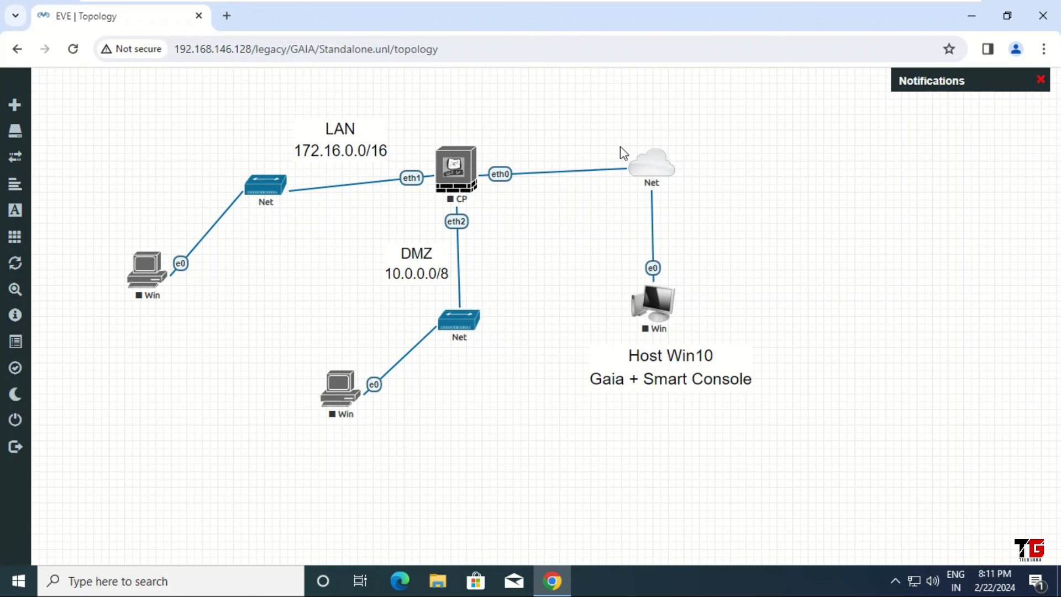
{"action": "left_click_drag", "start_coordinate": [593, 128], "coordinate": [704, 207]}
Close the lab and reopen Standalone.unl from the GAIA folder to check its saved topology
{"action": "mouse_move", "coordinate": [17, 143]}
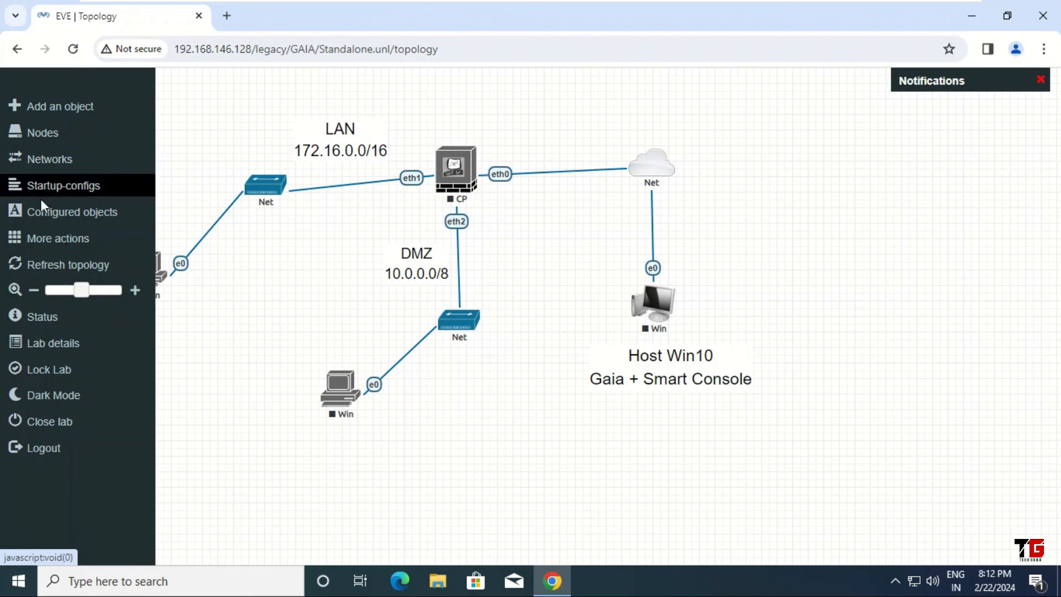
{"action": "left_click", "coordinate": [80, 421]}
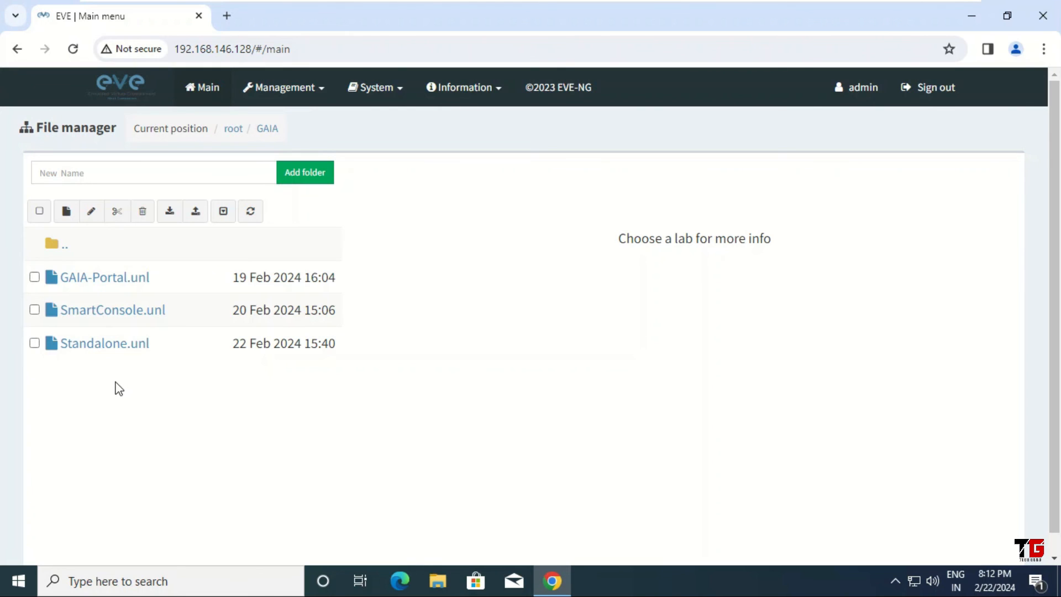
{"action": "left_click", "coordinate": [86, 349]}
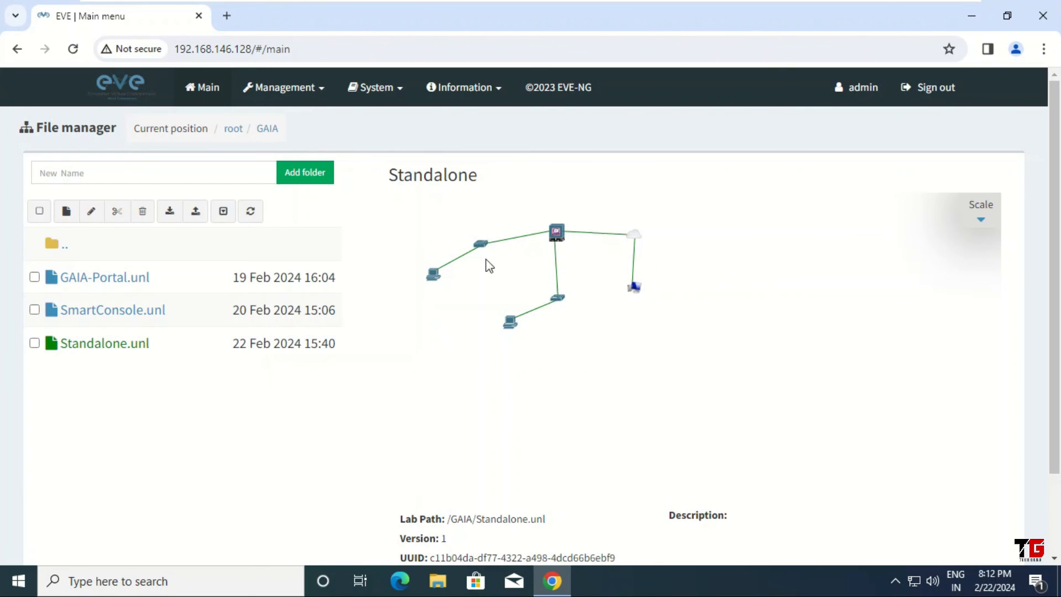
{"action": "scroll", "coordinate": [518, 290], "scroll_direction": "down", "scroll_amount": 2}
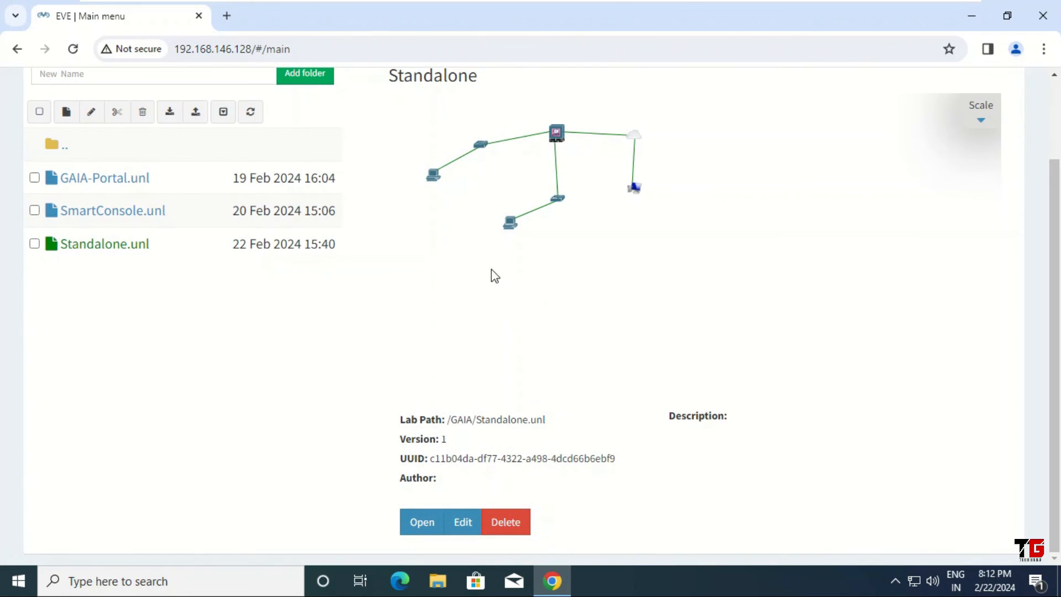
{"action": "left_click", "coordinate": [419, 522]}
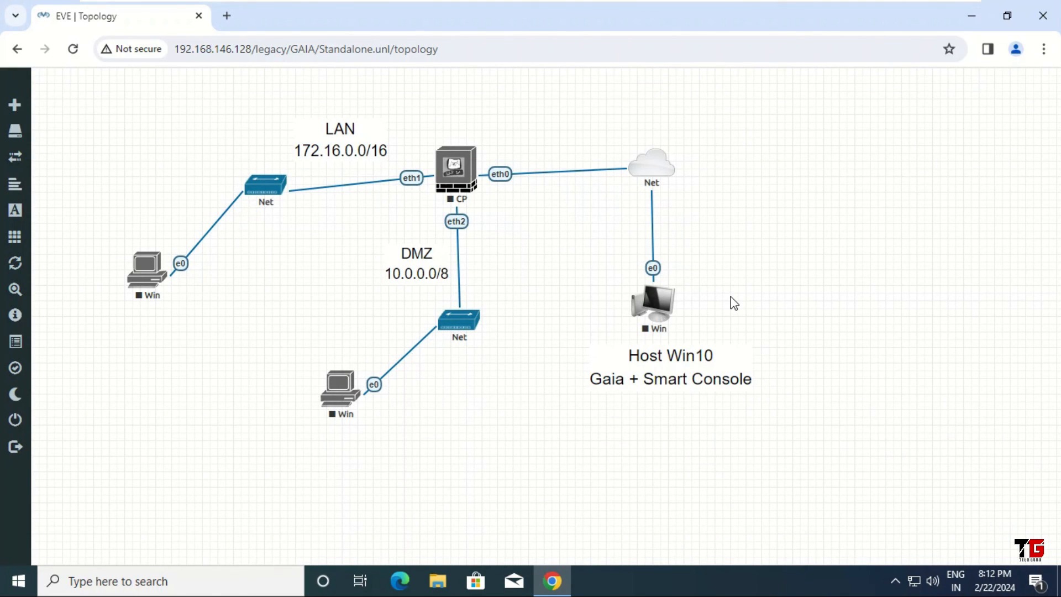
Close the Standalone lab, sign out of the EVE-NG session and close the browser
{"action": "mouse_move", "coordinate": [8, 94]}
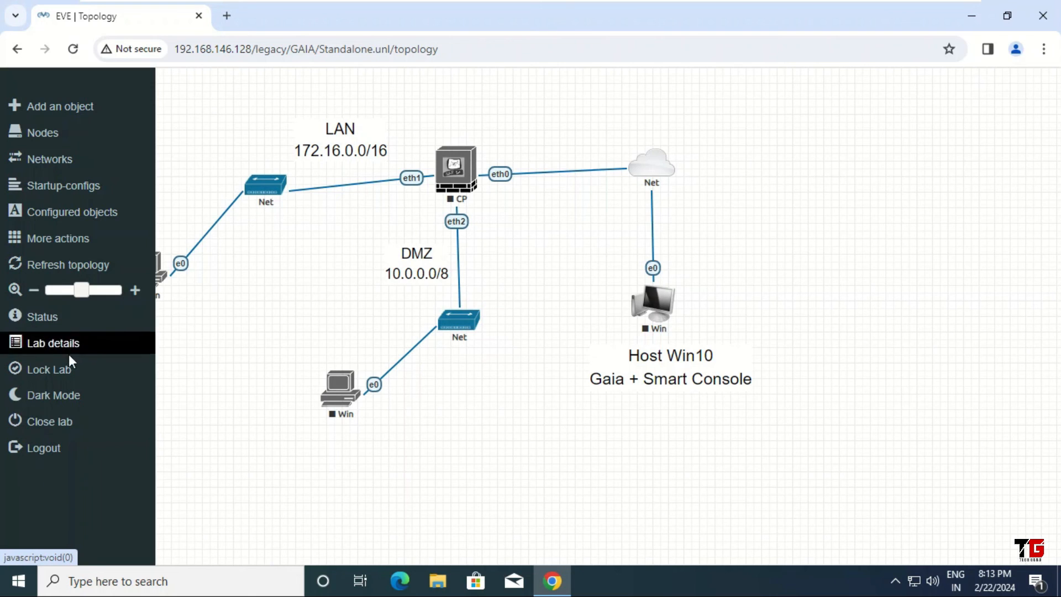
{"action": "left_click", "coordinate": [81, 423]}
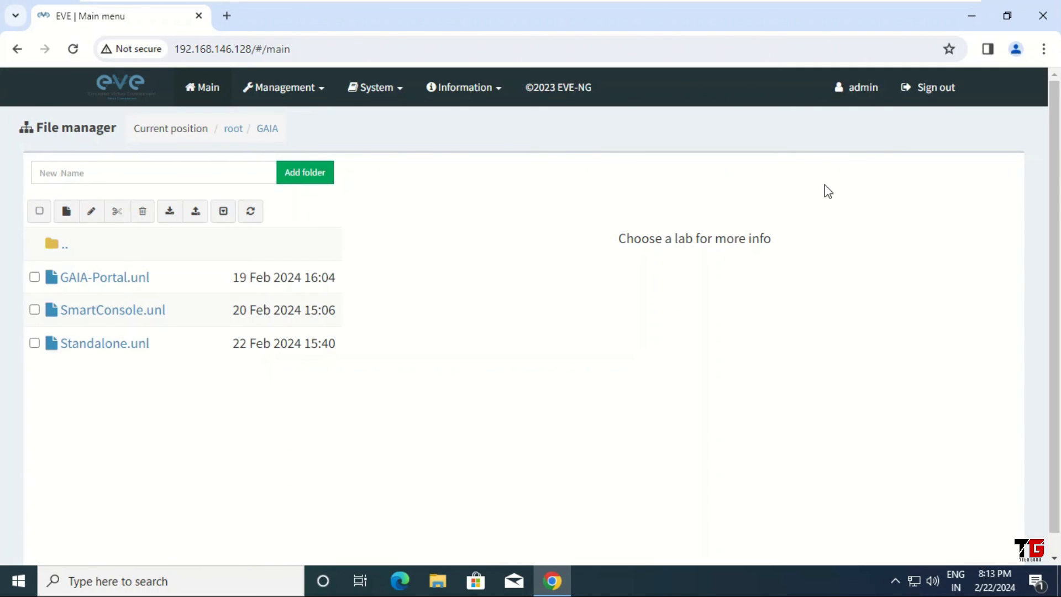
{"action": "left_click", "coordinate": [933, 94]}
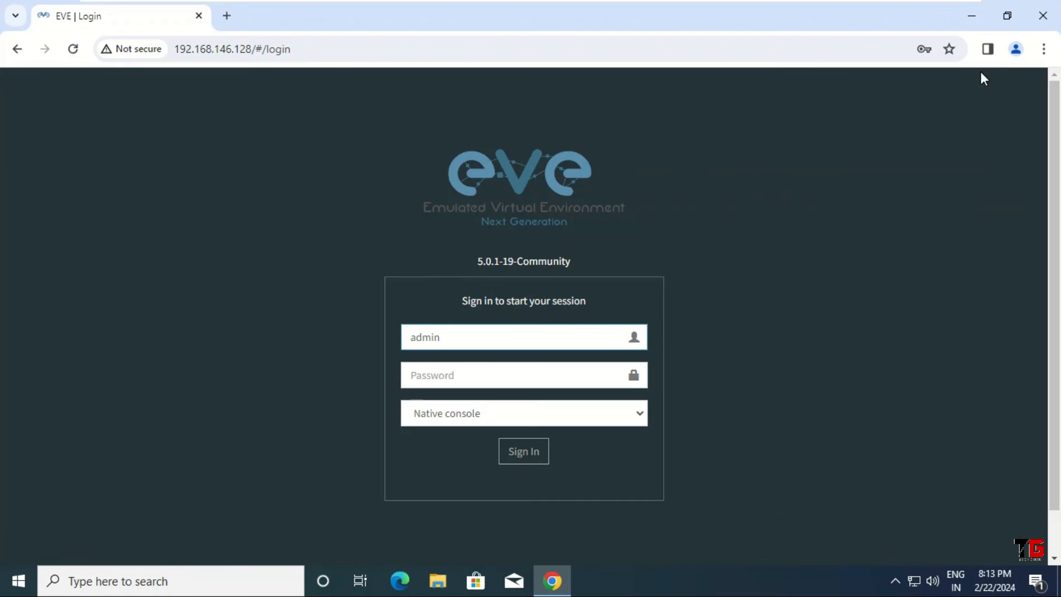
{"action": "left_click", "coordinate": [1043, 17]}
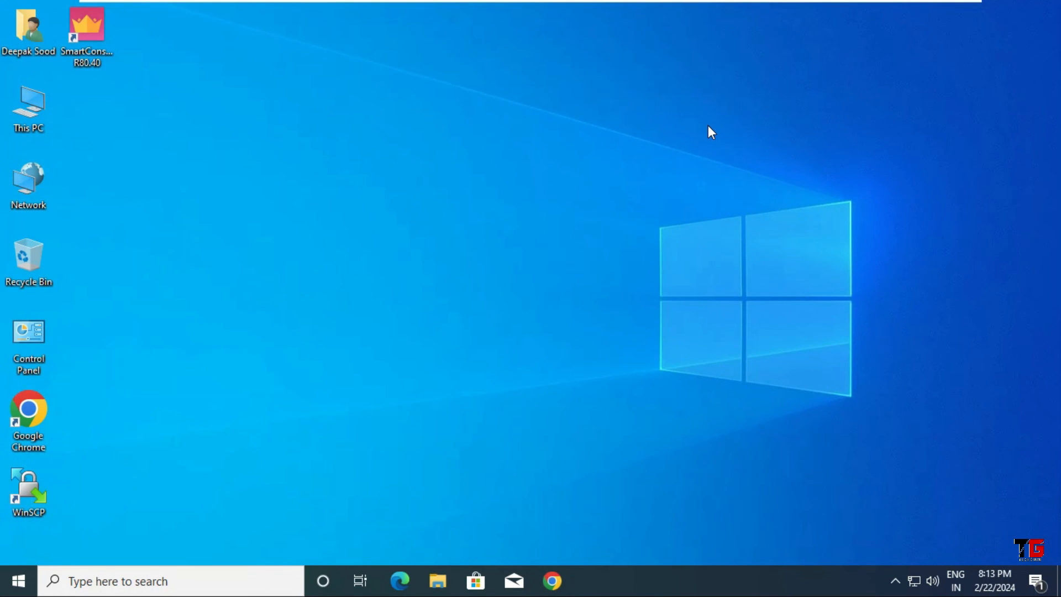